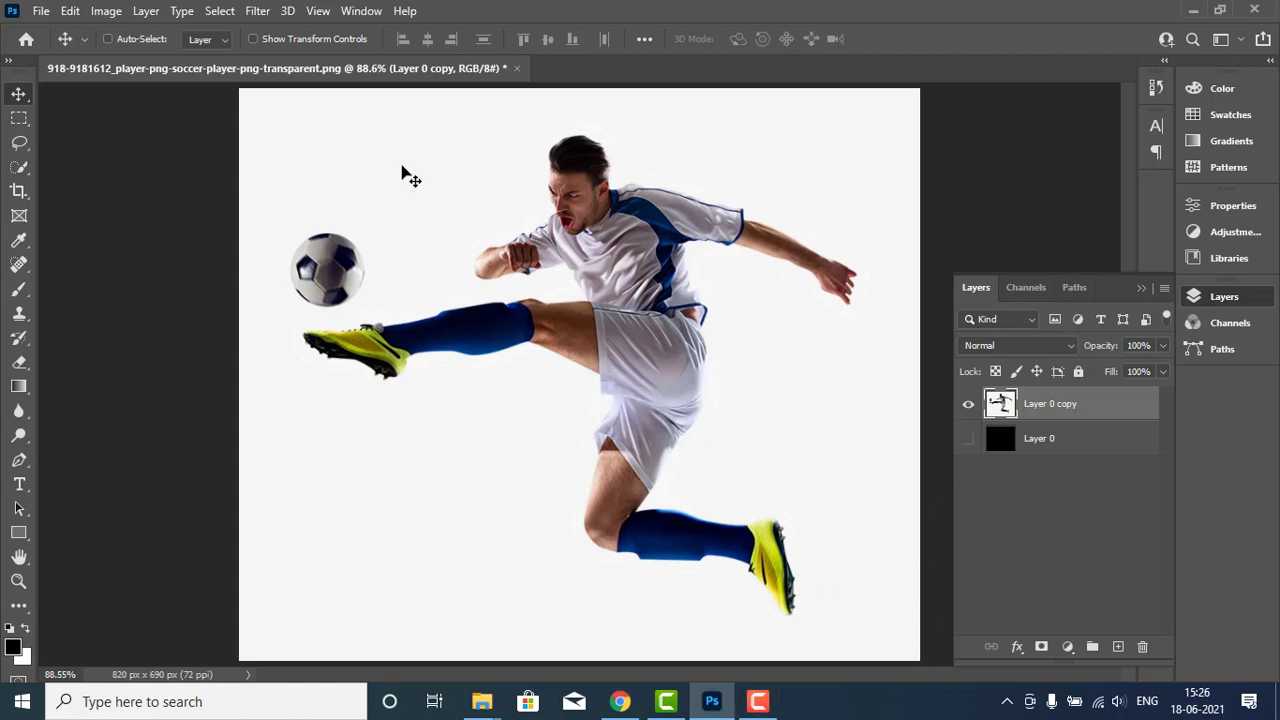
Step: Switch from the Object Selection tool group to the Quick Selection Tool
key(w)
right_click(22, 170)
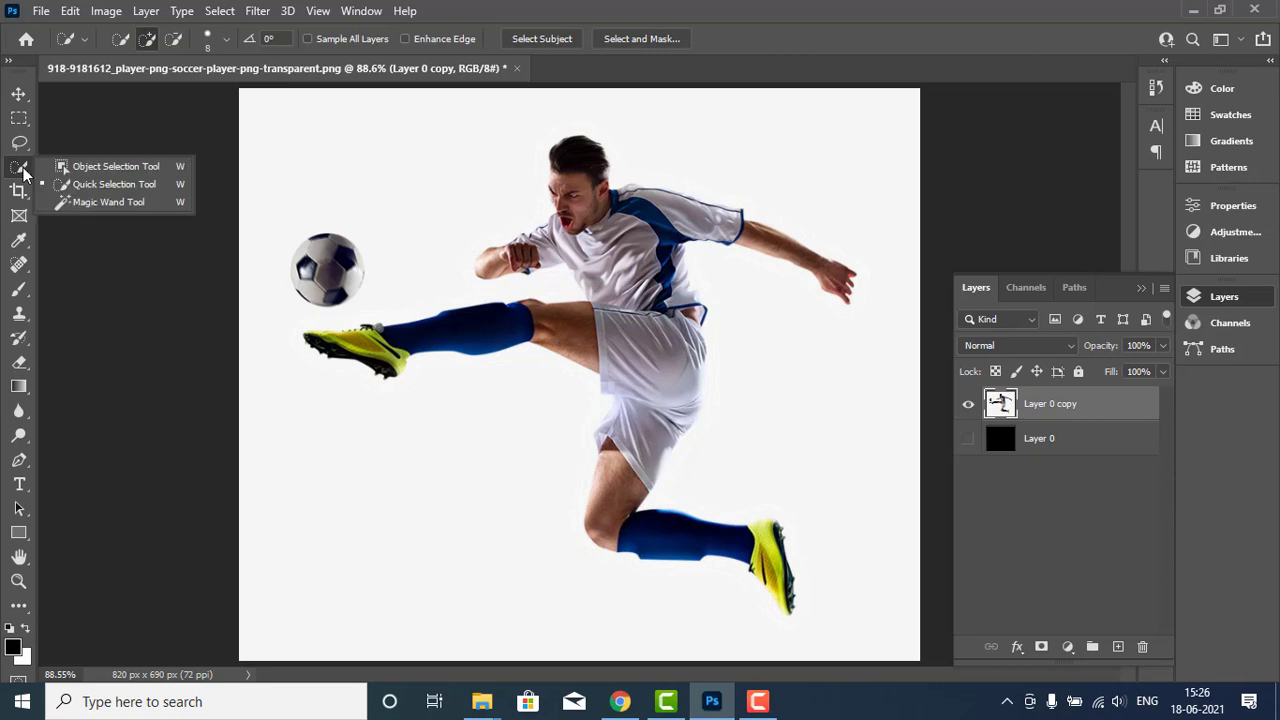
Step: Quick-select the player's head, arm, torso, shorts and thigh, then add the soccer ball
click(85, 180)
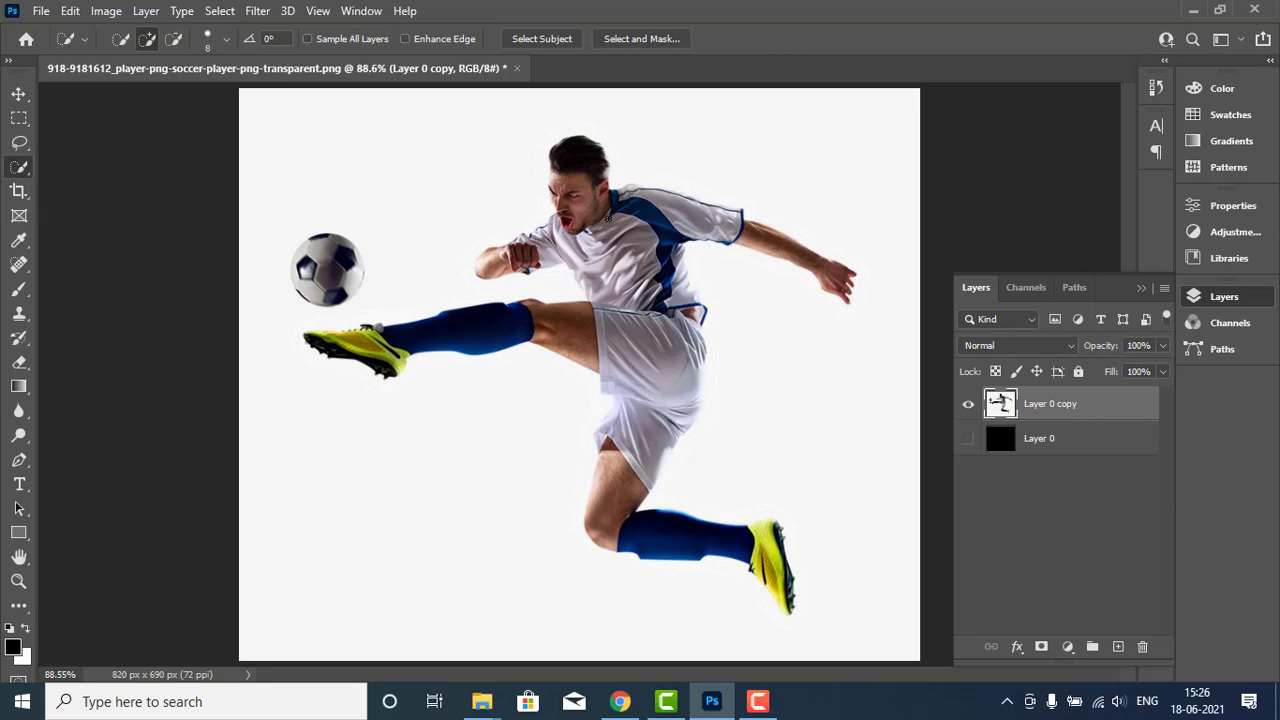
drag(607, 215, 795, 245)
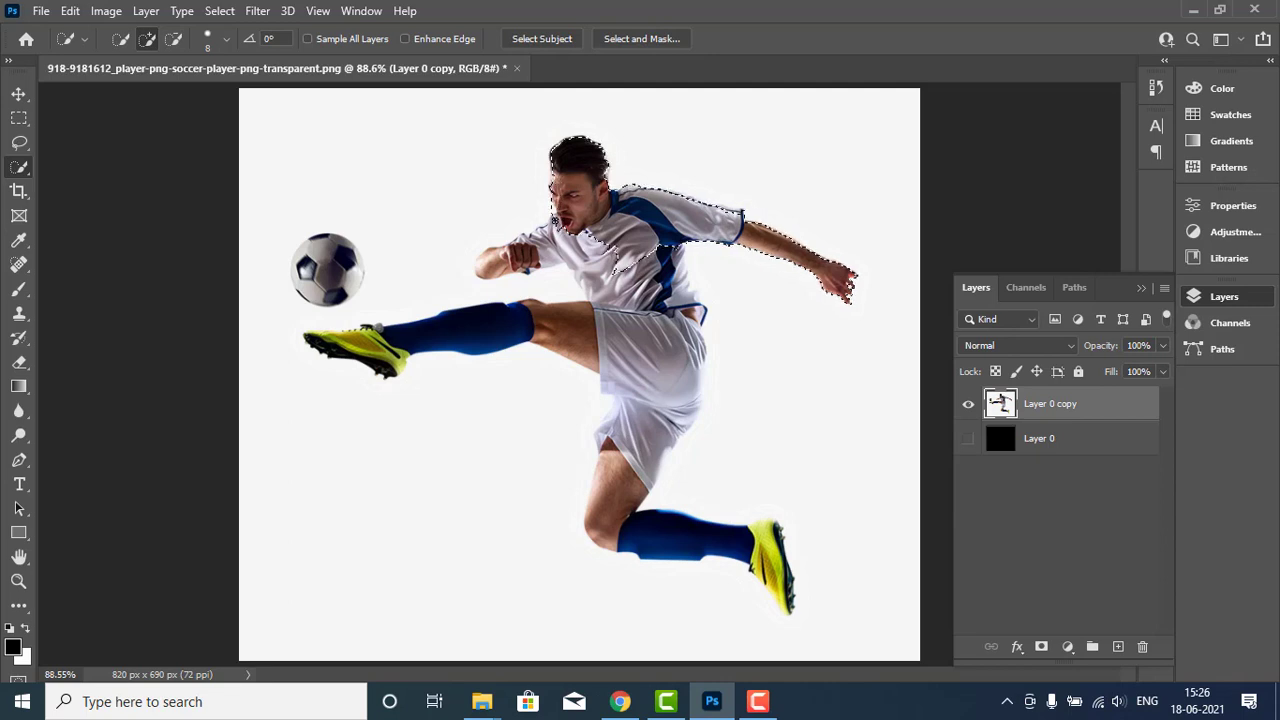
mouse_move(505, 258)
mouse_down()
mouse_move(625, 310)
mouse_move(613, 521)
mouse_move(771, 543)
mouse_up()
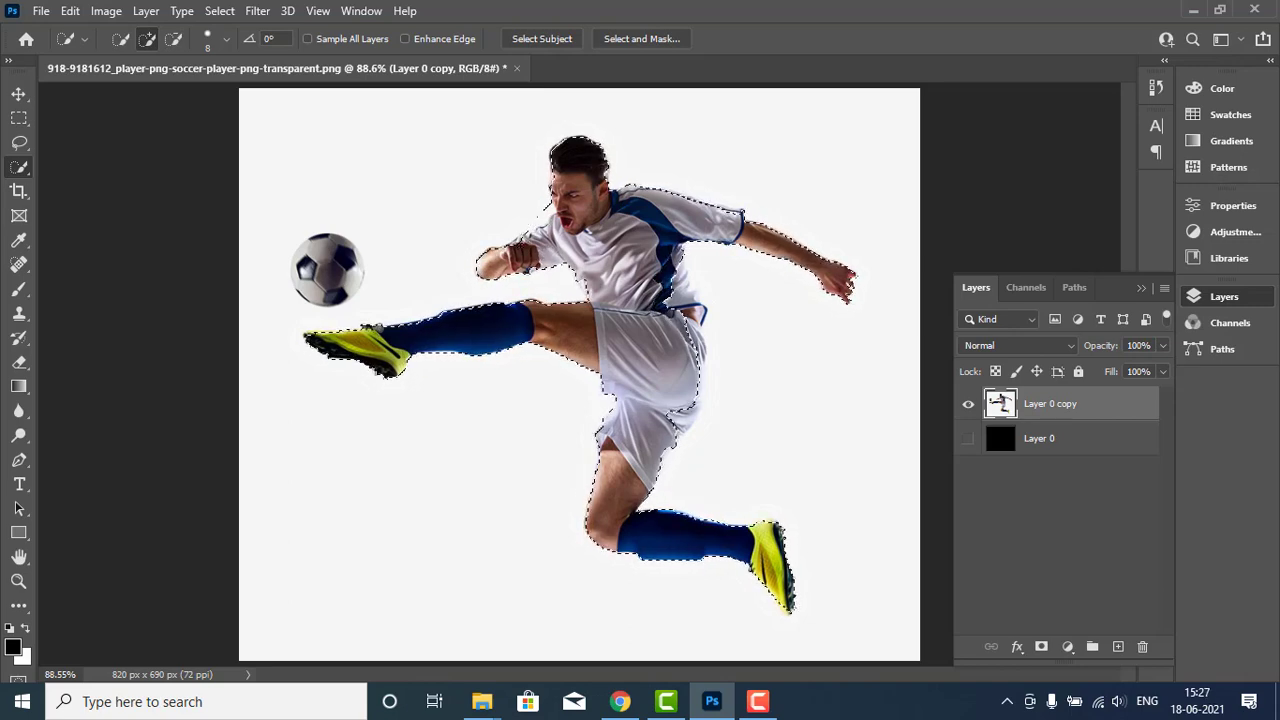
key(alt)
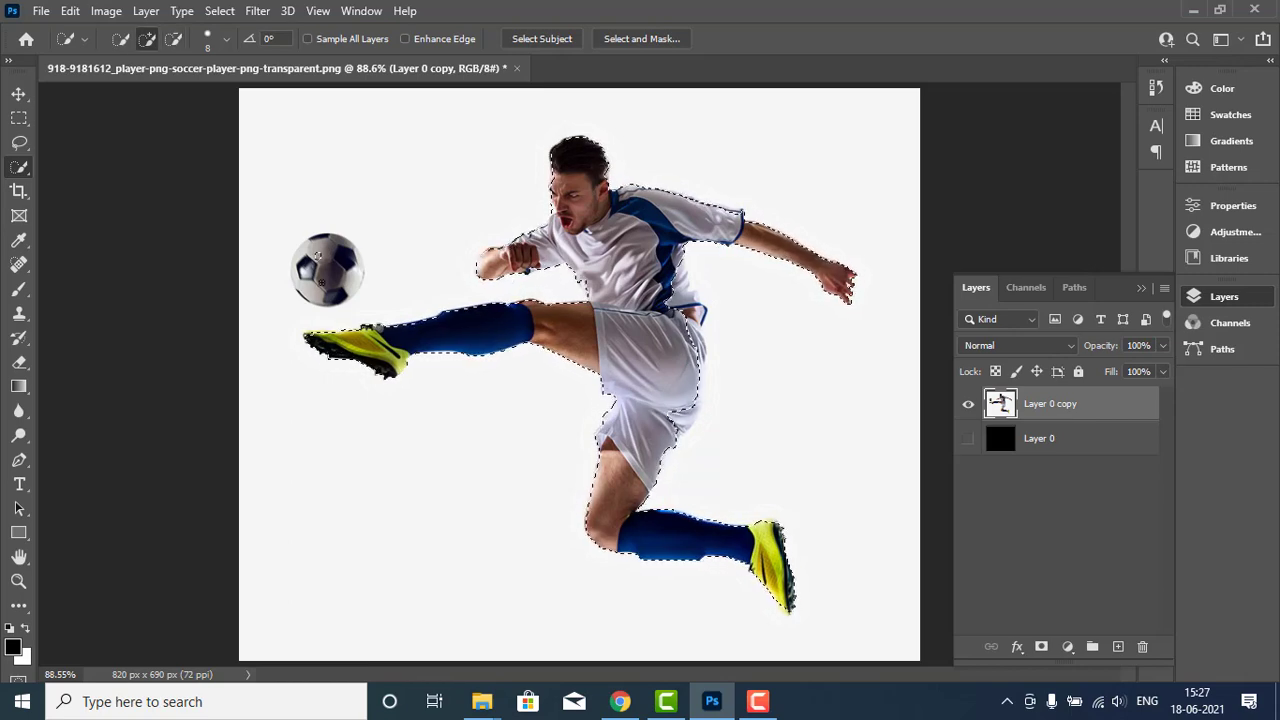
drag(318, 257, 328, 244)
Step: Feather the player-and-ball selection by 2 pixels
key(m)
right_click(653, 230)
click(708, 268)
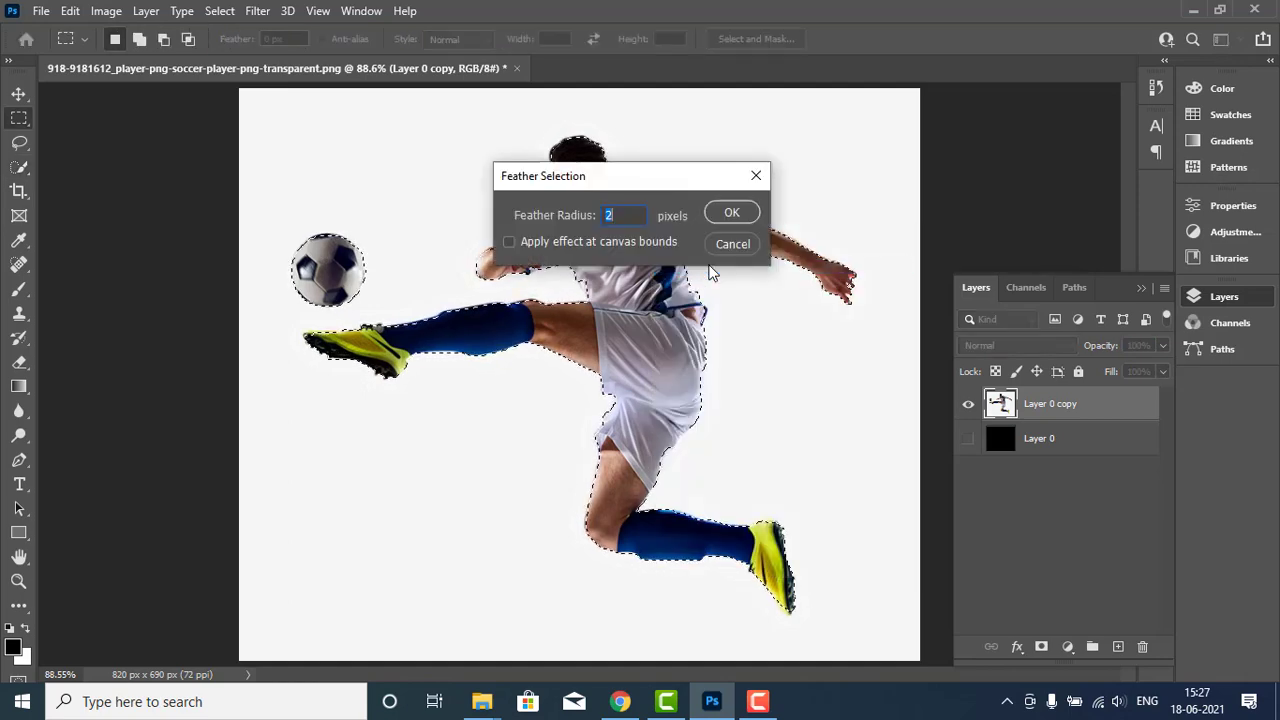
click(735, 216)
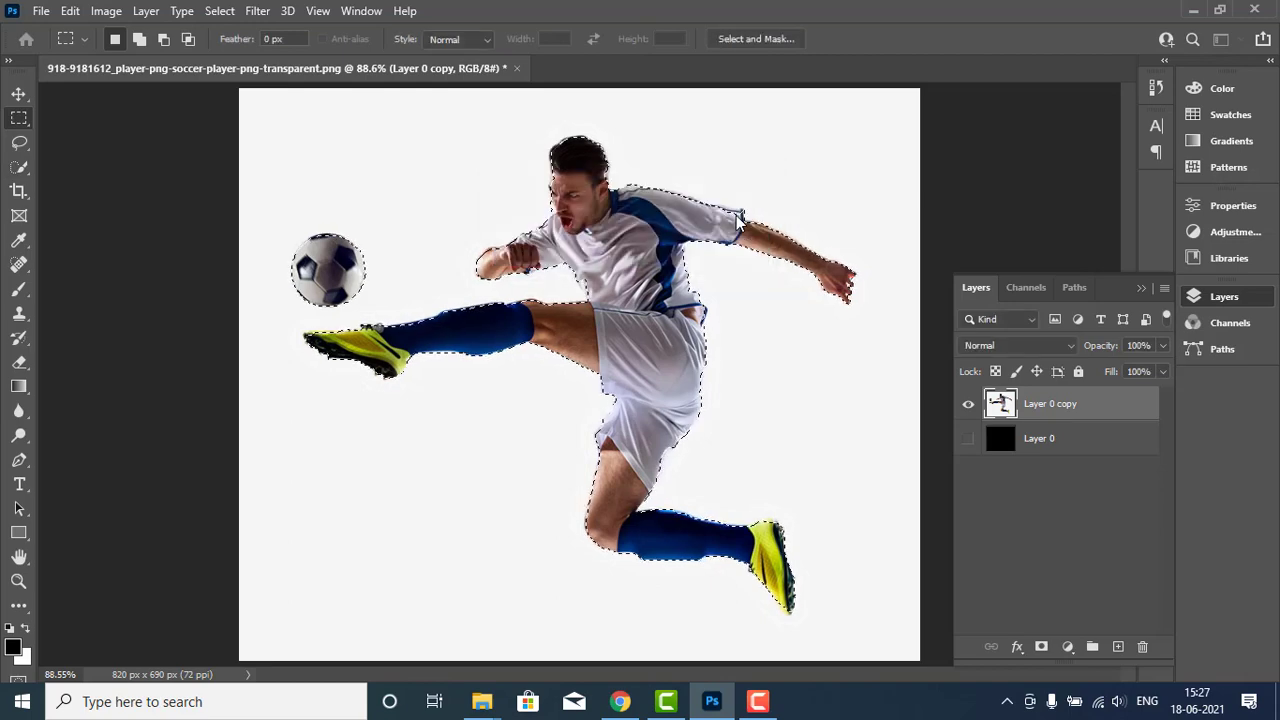
Step: Copy the selection to Layer 1, show black Layer 0 instead of Layer 0 copy, nudge the player up-left
key(ctrl+j)
click(968, 440)
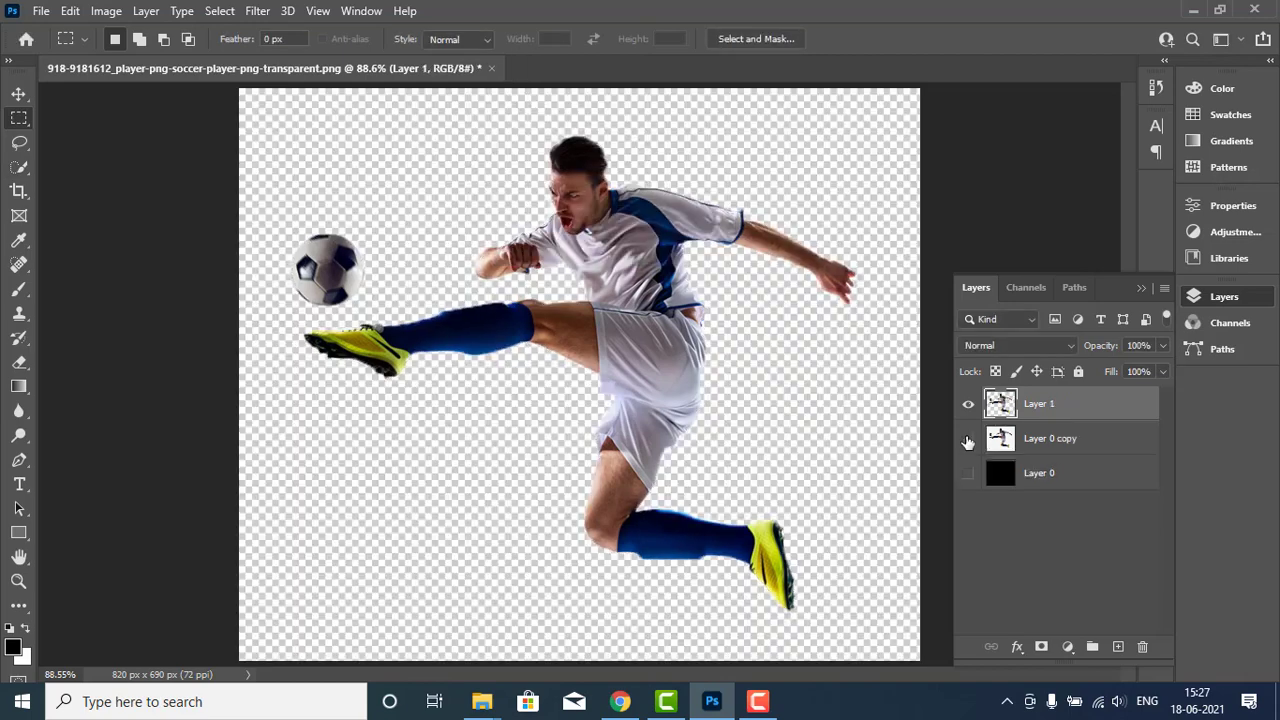
click(968, 475)
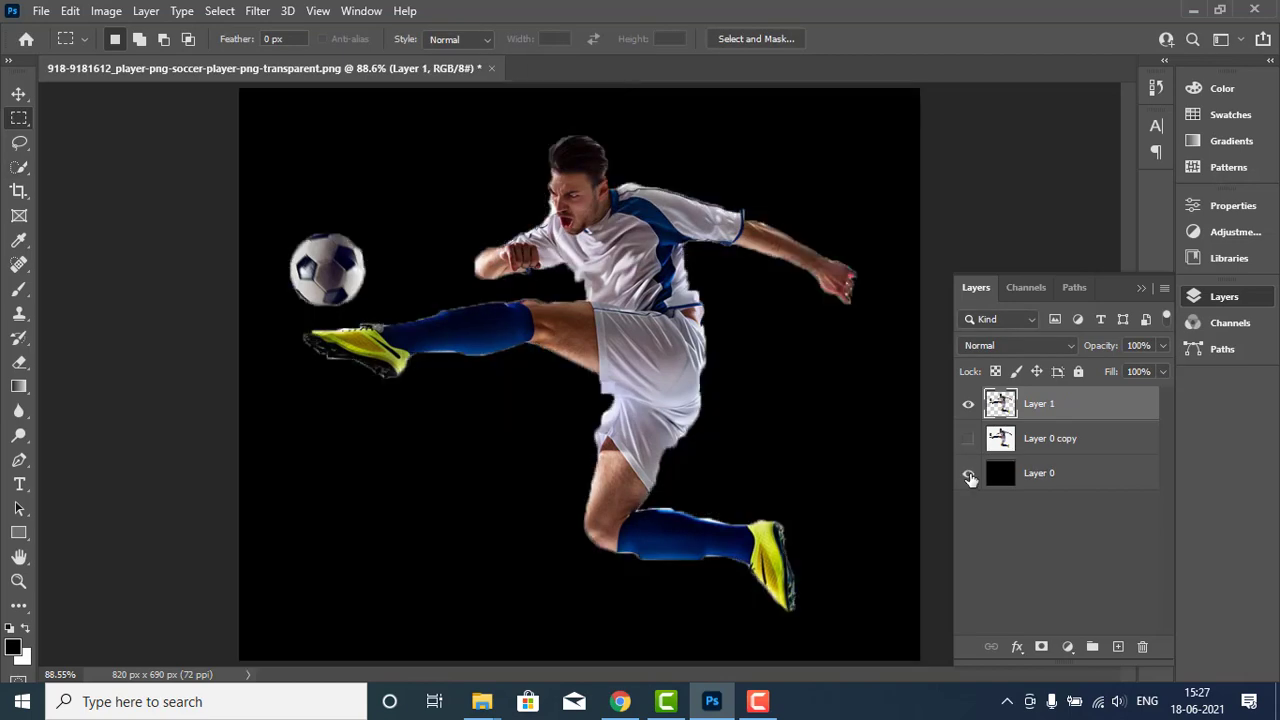
click(19, 93)
drag(665, 307, 660, 300)
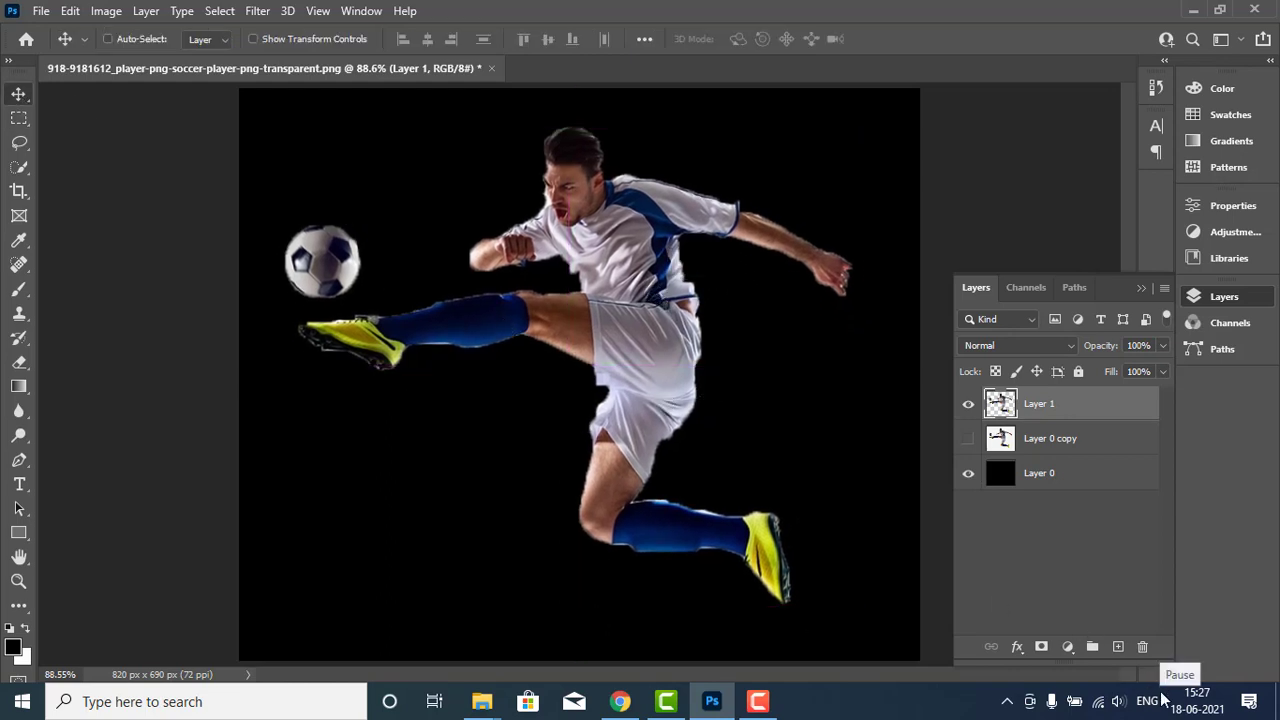
Step: Start Puppet Warp on the player layer from the Edit menu
right_click(631, 251)
click(660, 262)
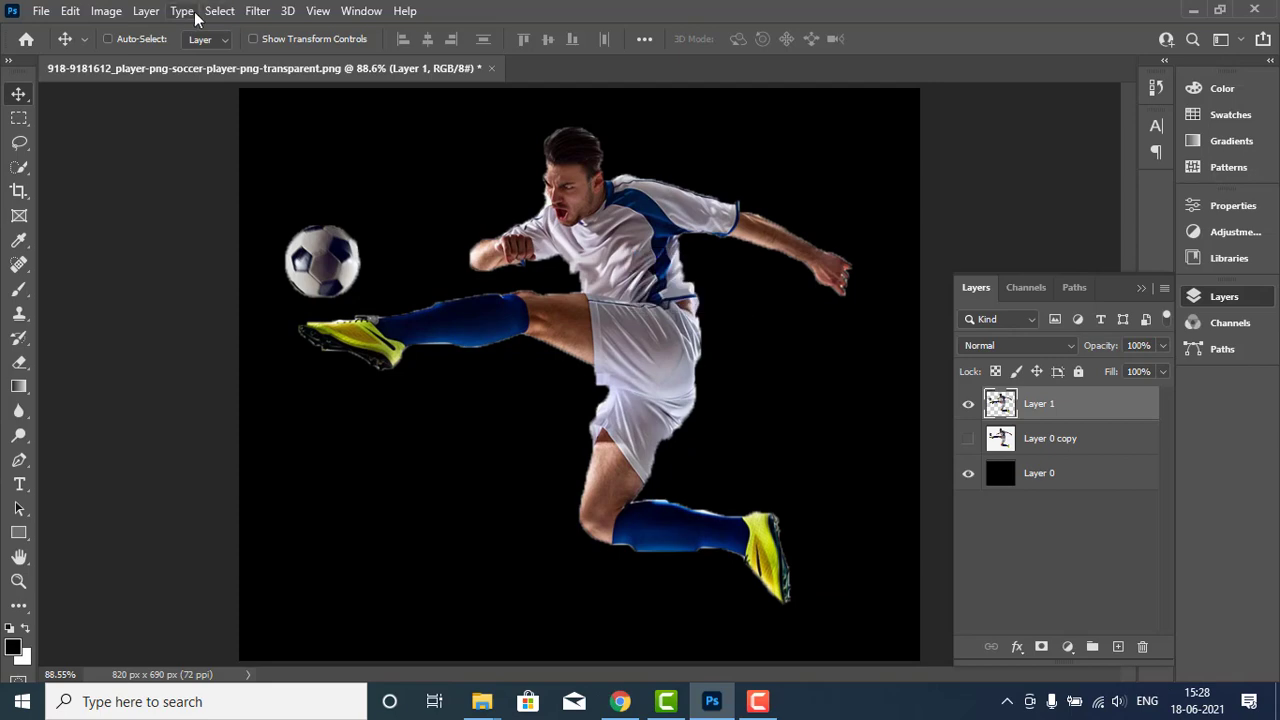
click(70, 11)
Step: Pin the player's knee, bend the kicking foot down and shift the back foot left
key(Escape)
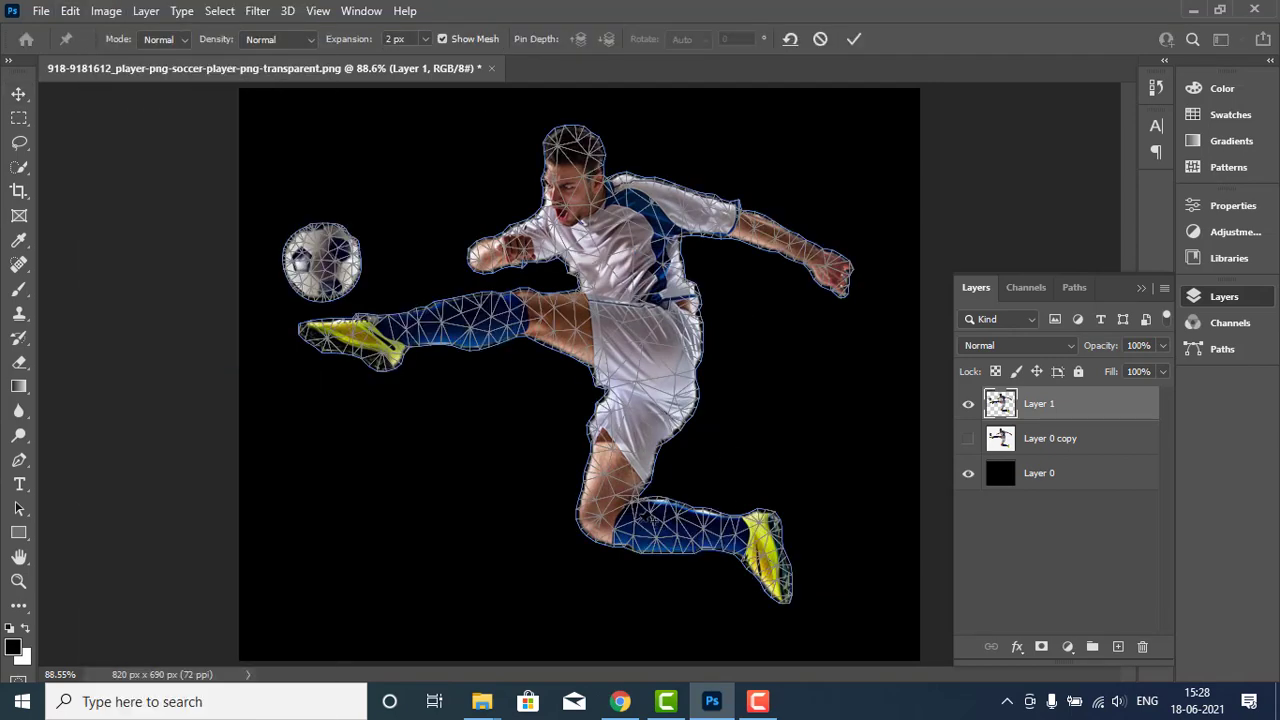
click(608, 514)
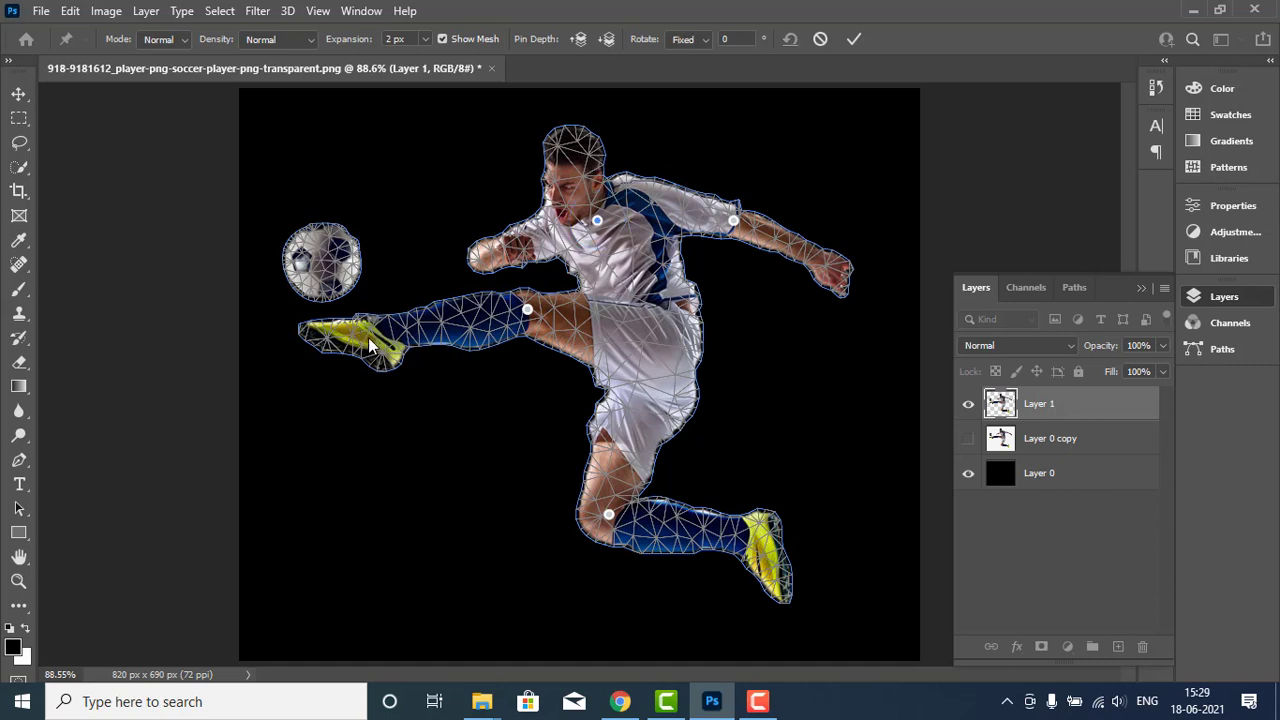
drag(383, 338, 436, 395)
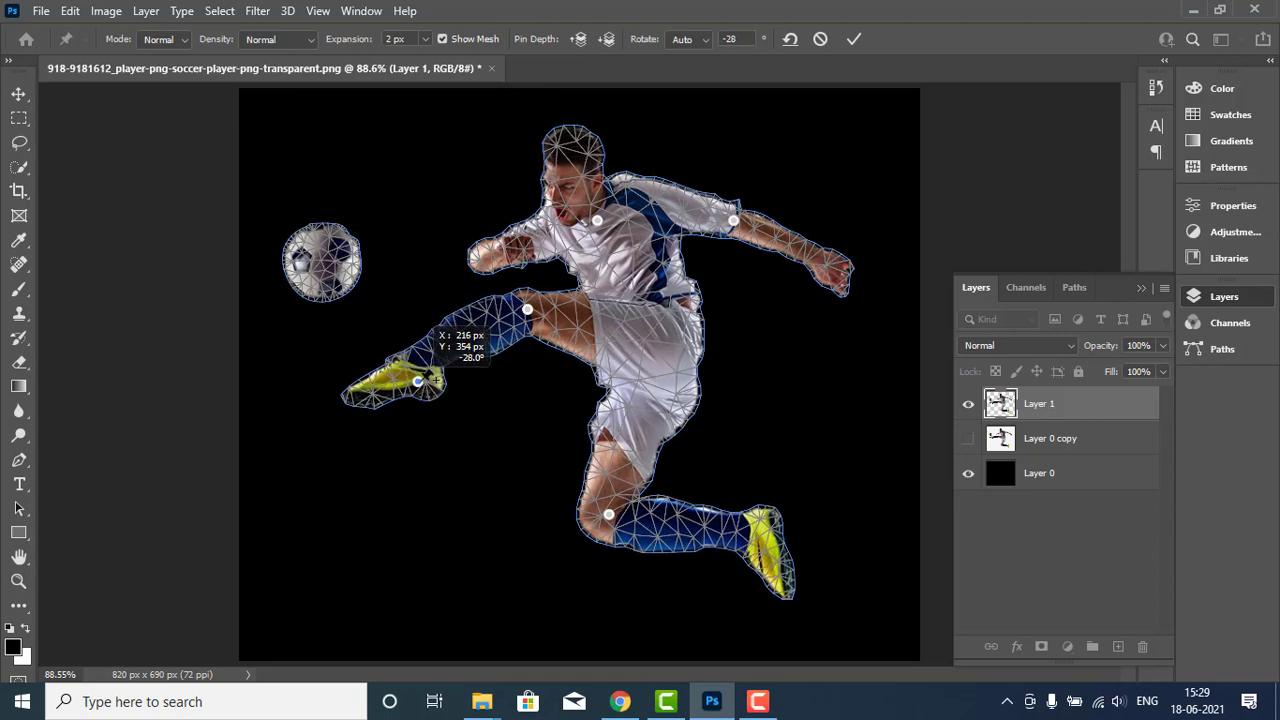
drag(765, 595, 709, 619)
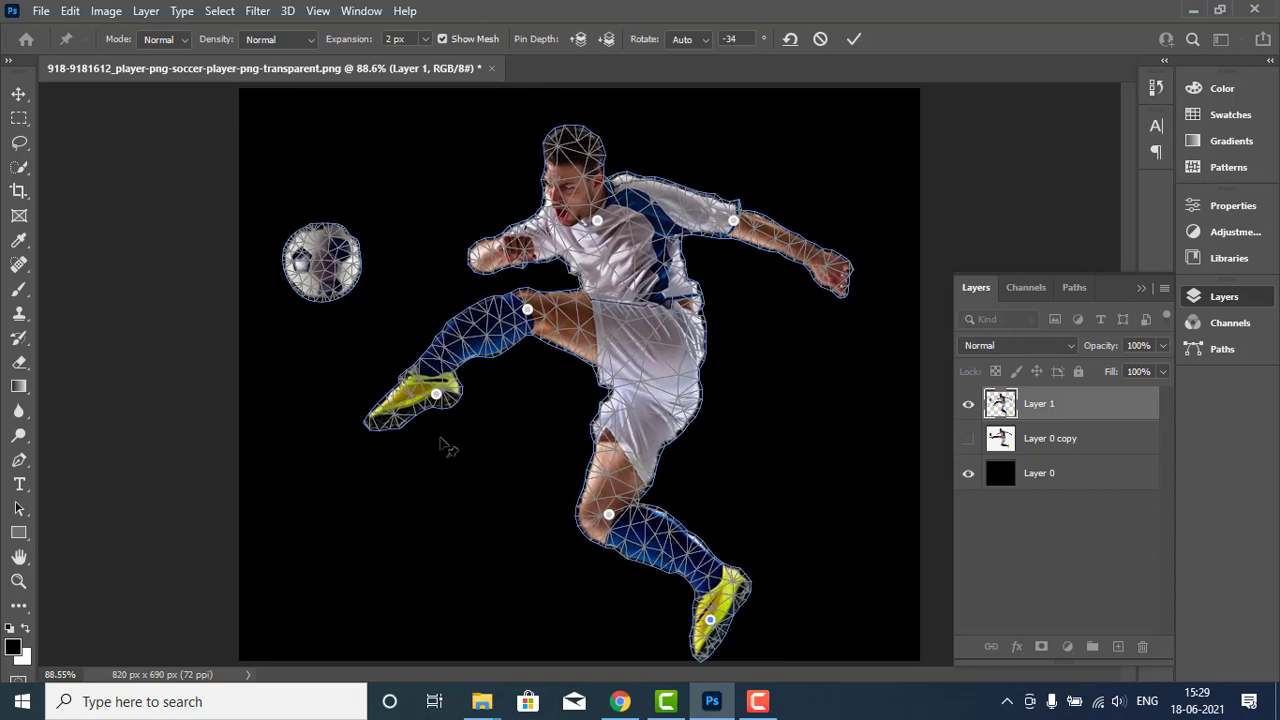
alt+drag(447, 447, 443, 412)
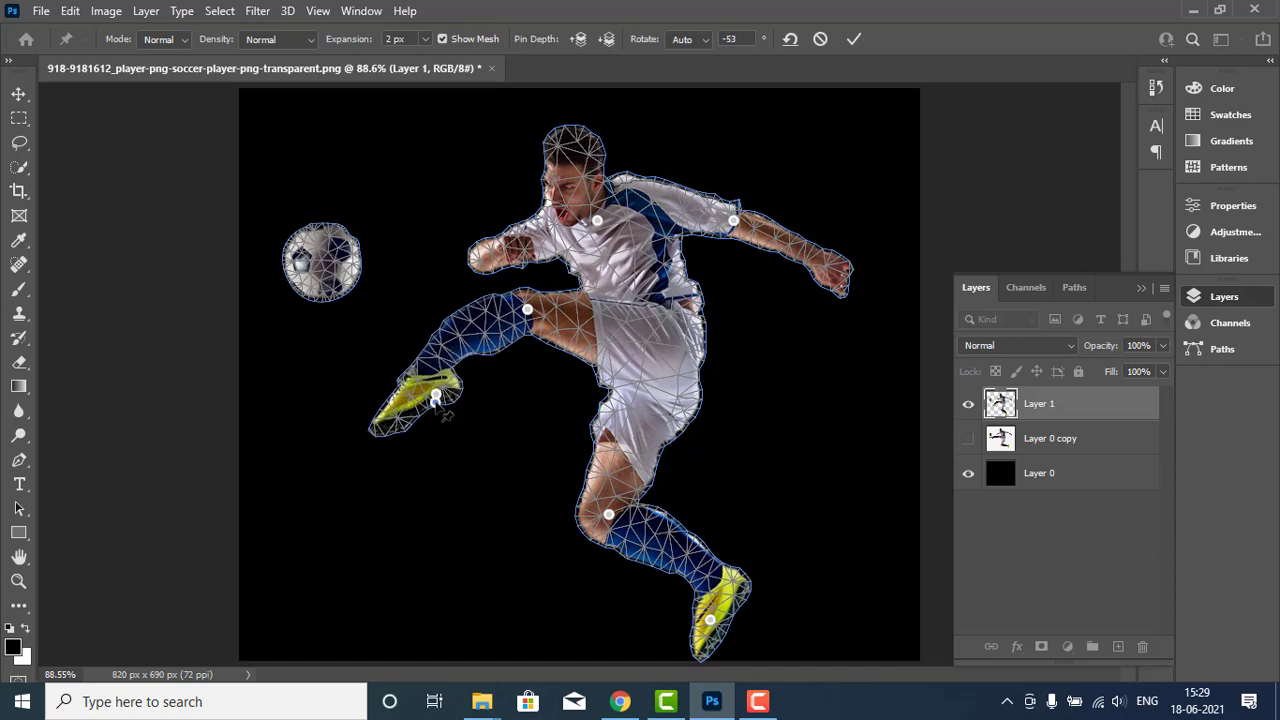
drag(436, 398, 371, 335)
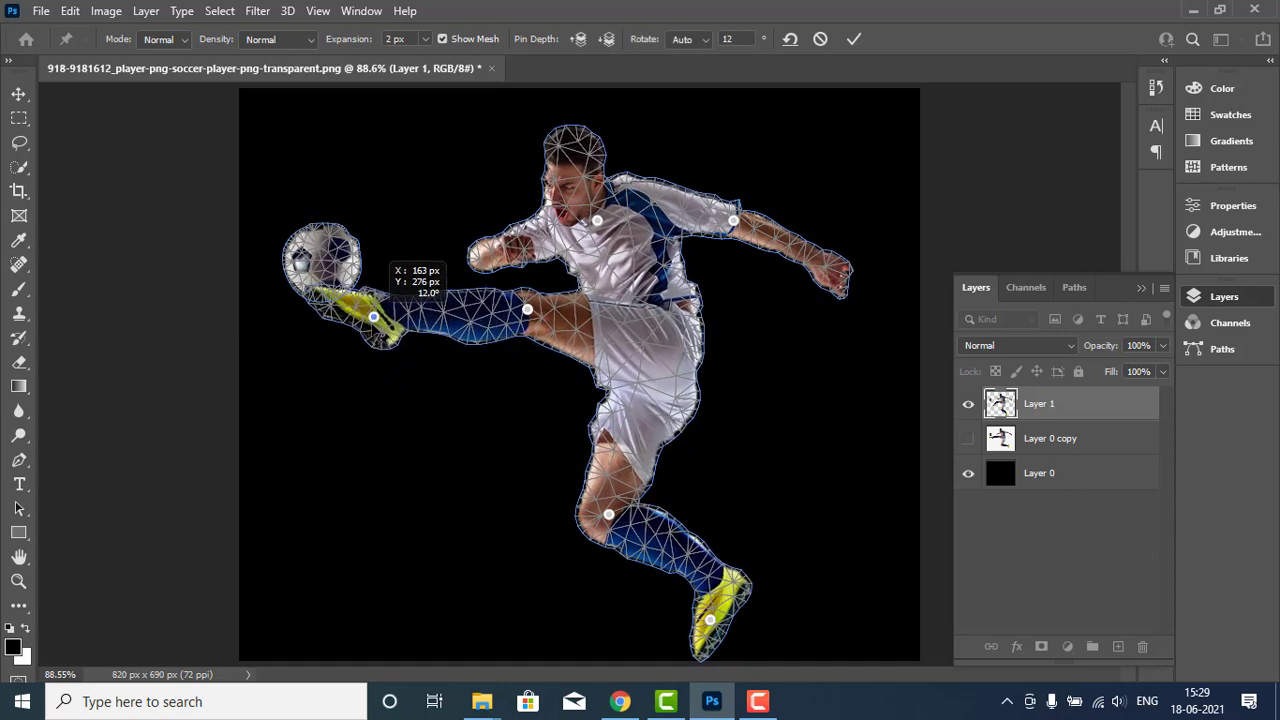
Step: Adjust the kicking foot, right arm and back foot pins, undo the chest warp, then exit Puppet Warp
drag(371, 335, 376, 357)
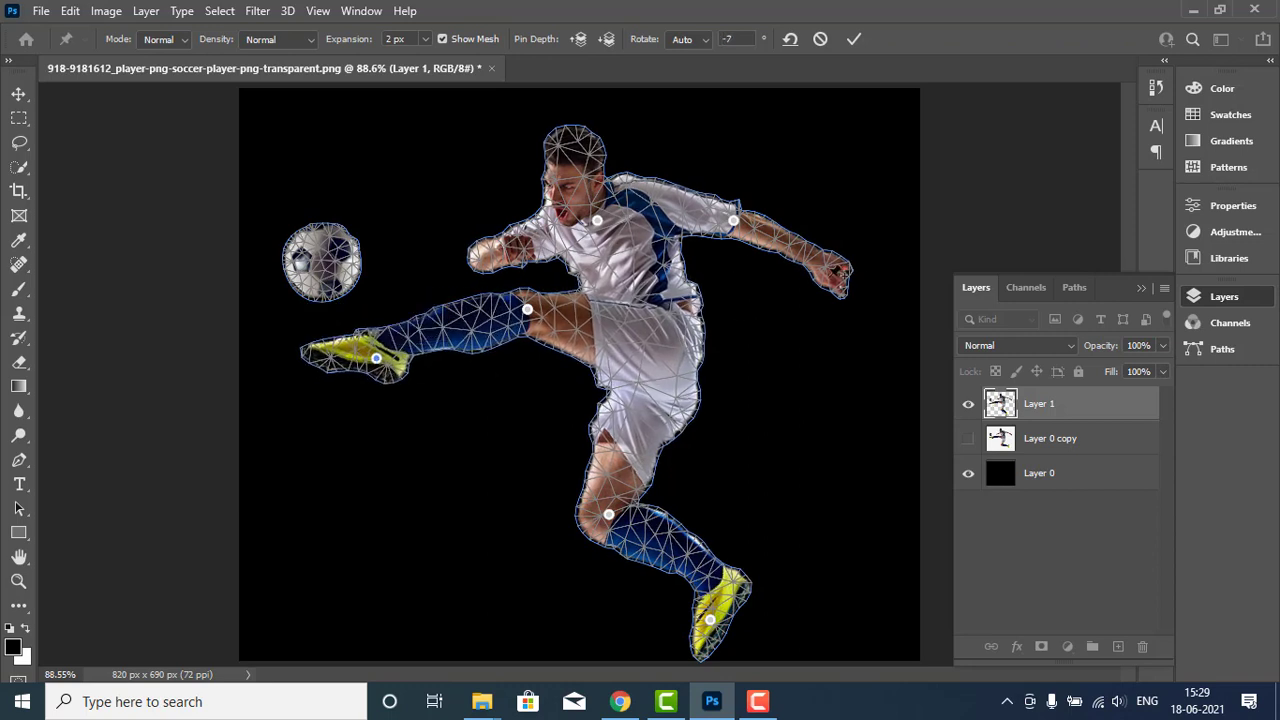
mouse_move(835, 297)
mouse_down()
mouse_move(842, 171)
mouse_move(815, 340)
mouse_up()
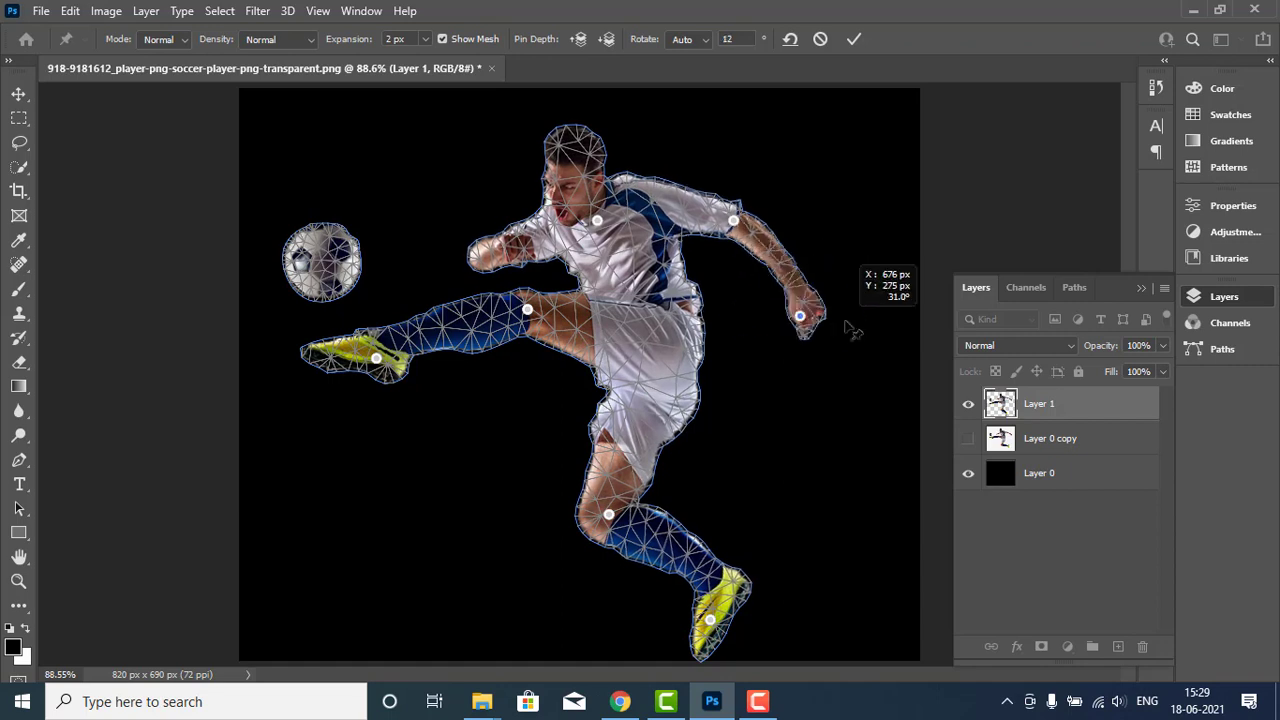
drag(813, 338, 790, 340)
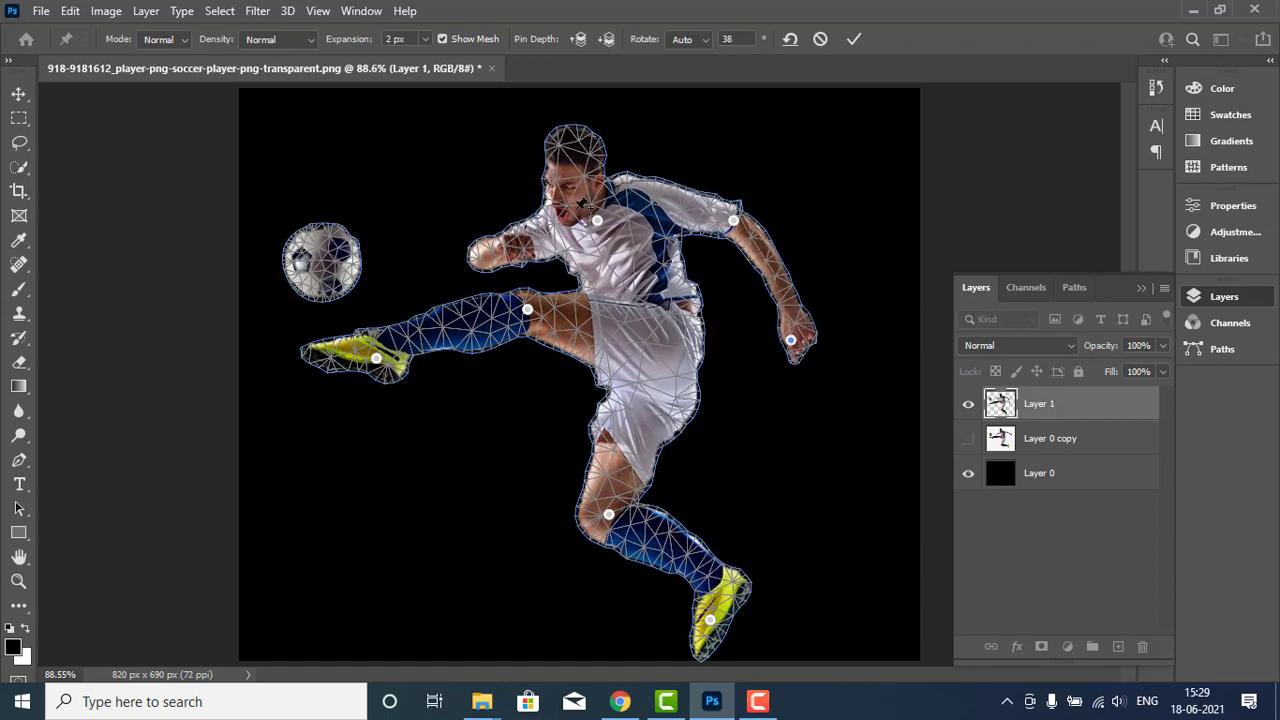
drag(596, 221, 588, 187)
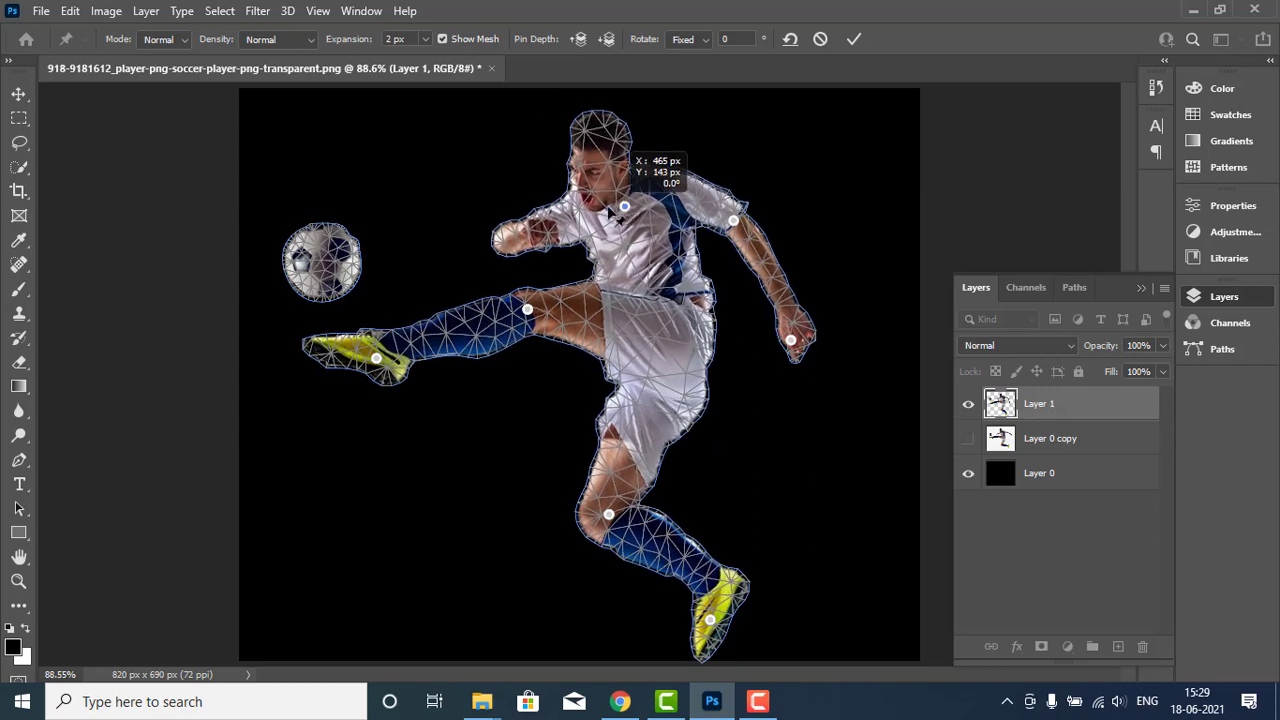
drag(588, 187, 682, 452)
key(ctrl+z)
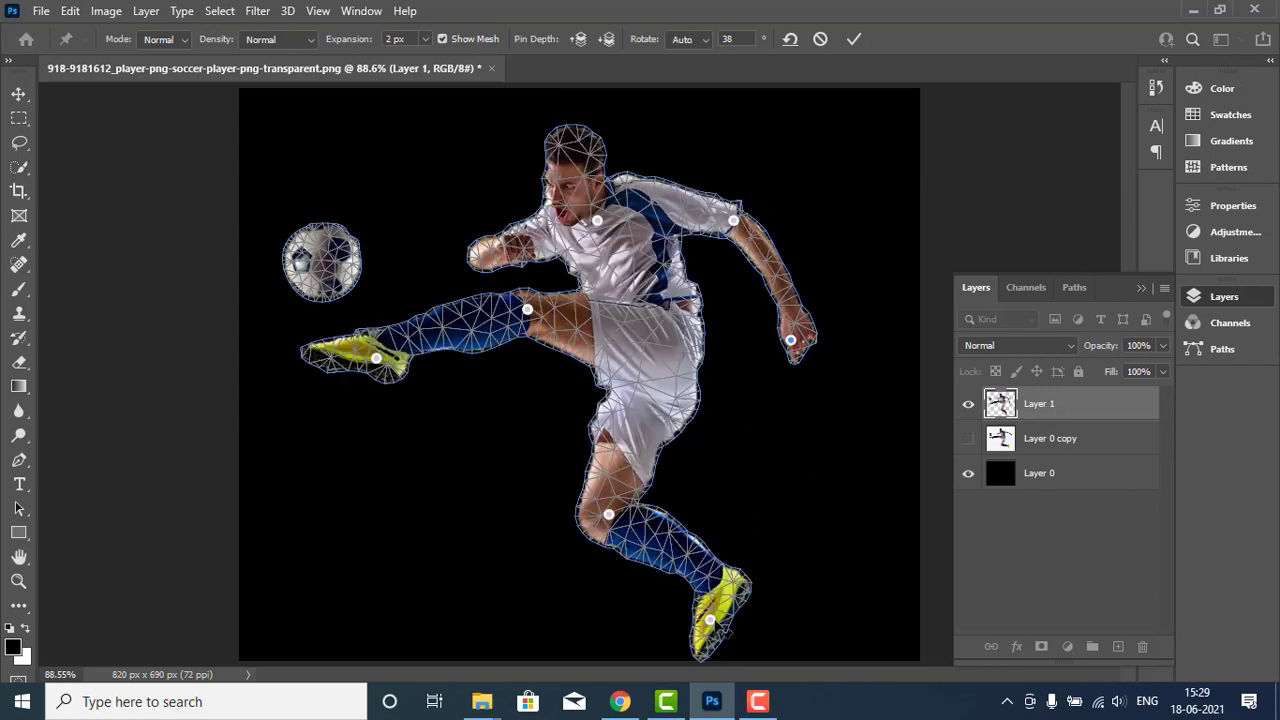
mouse_move(709, 621)
mouse_down()
mouse_move(586, 657)
mouse_move(660, 614)
mouse_up()
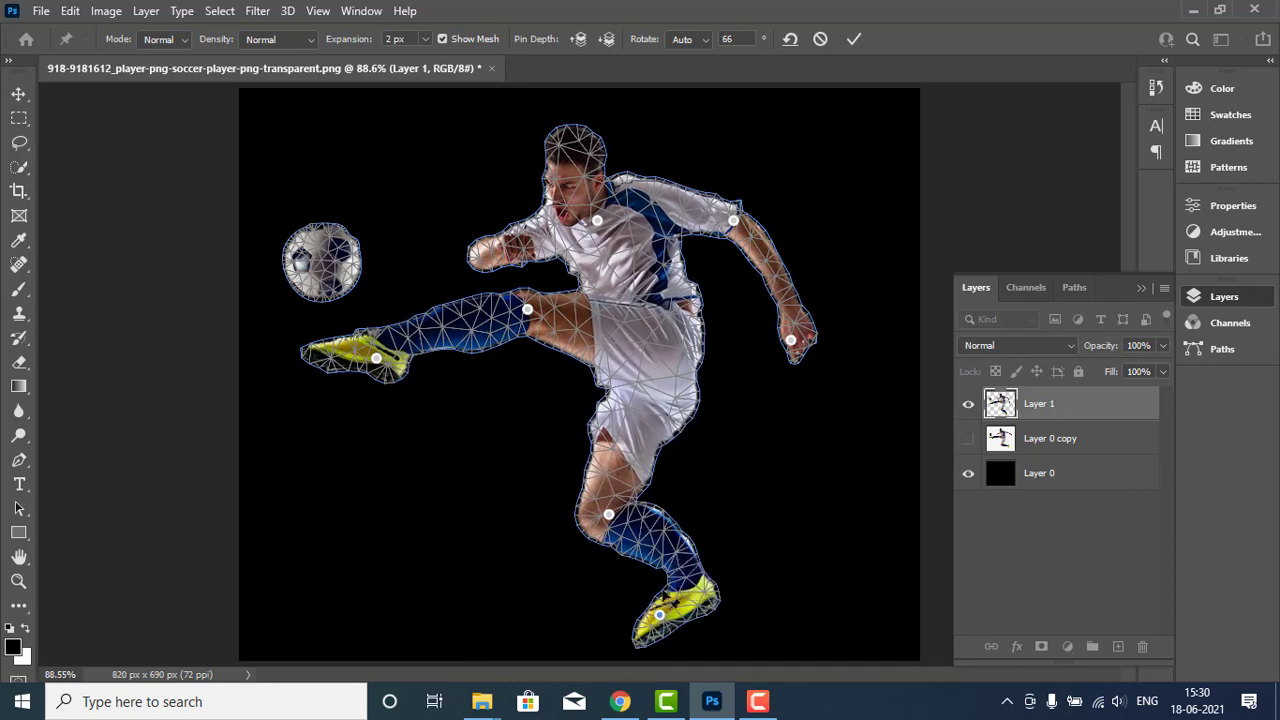
key(Escape)
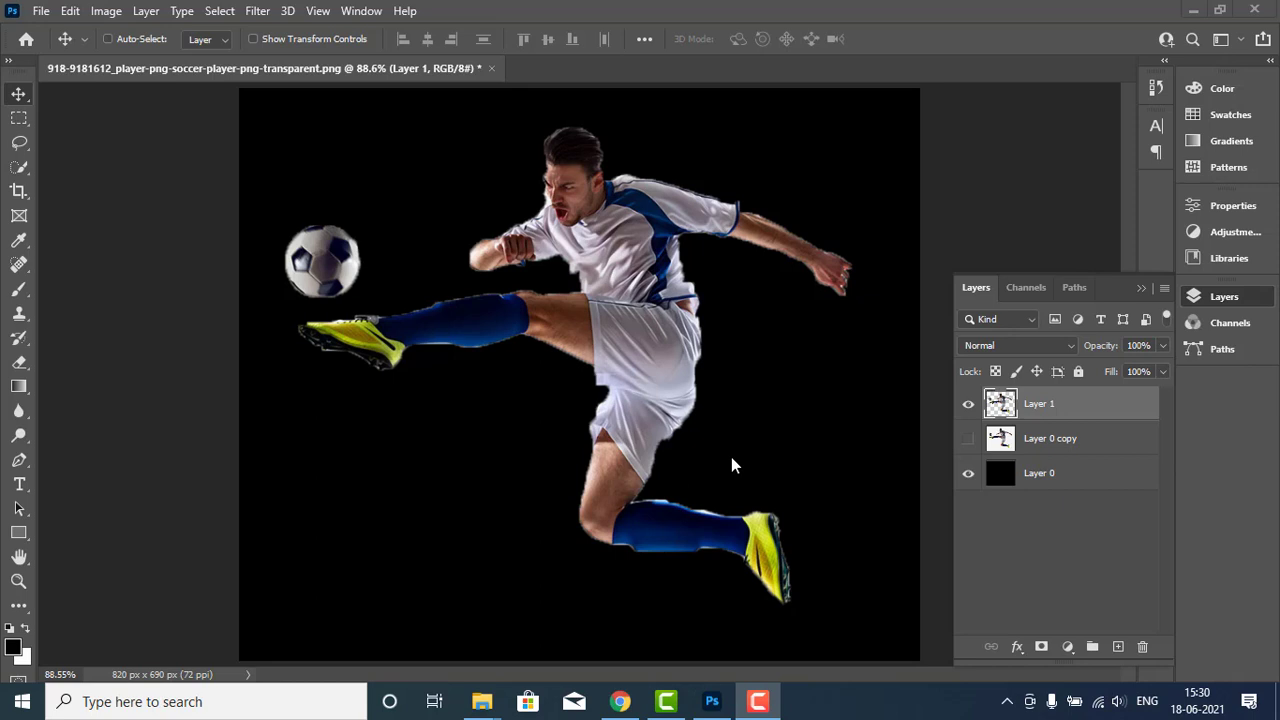
Step: Restore the warped pose, then draw a loose Lasso selection around the dog in Dog-in-Field.jpg
key(ctrl+shift+z)
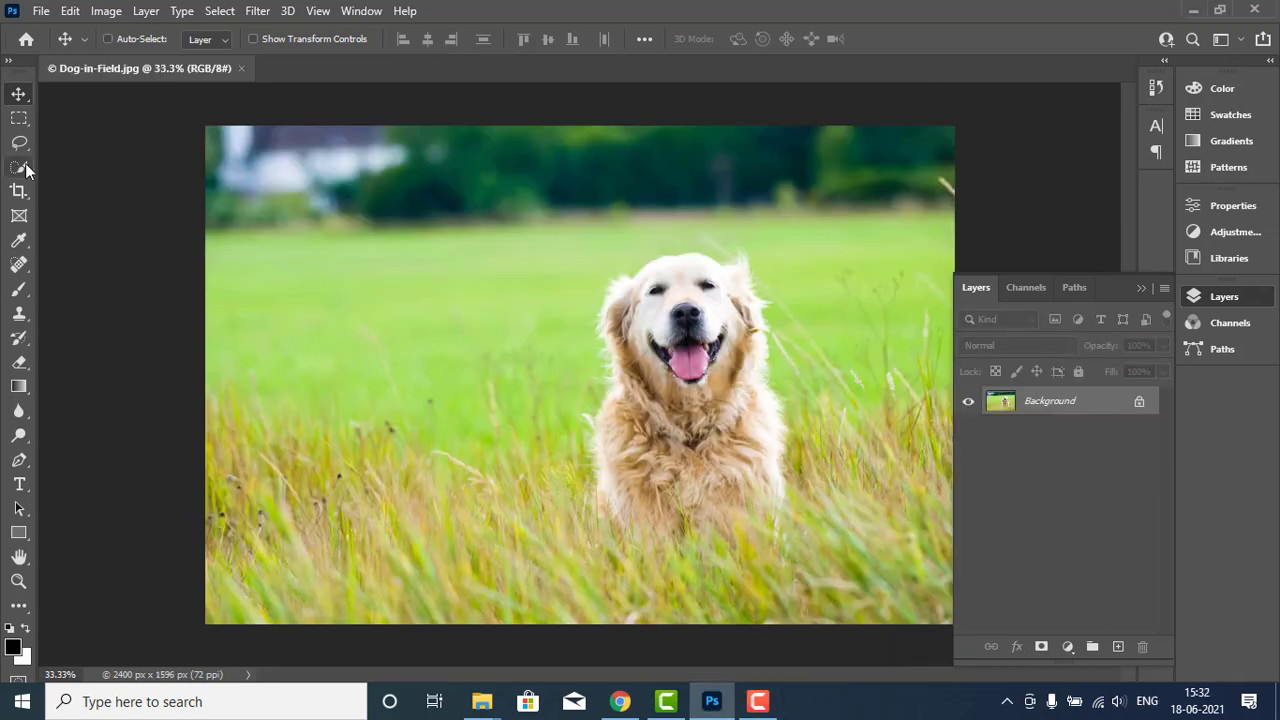
click(19, 142)
click(72, 138)
mouse_move(604, 238)
mouse_down()
mouse_move(646, 216)
mouse_move(600, 243)
mouse_up()
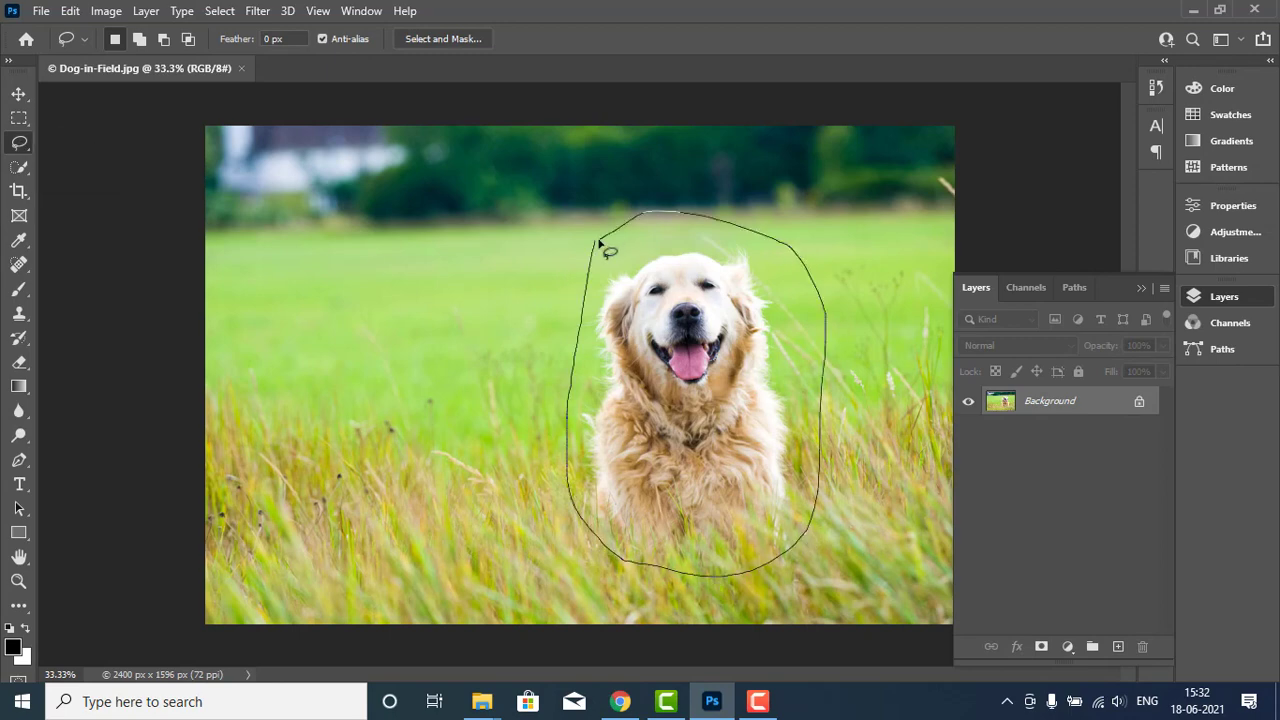
right_click(671, 284)
Step: Fill the dog selection with Content-Aware contents and deselect
click(701, 505)
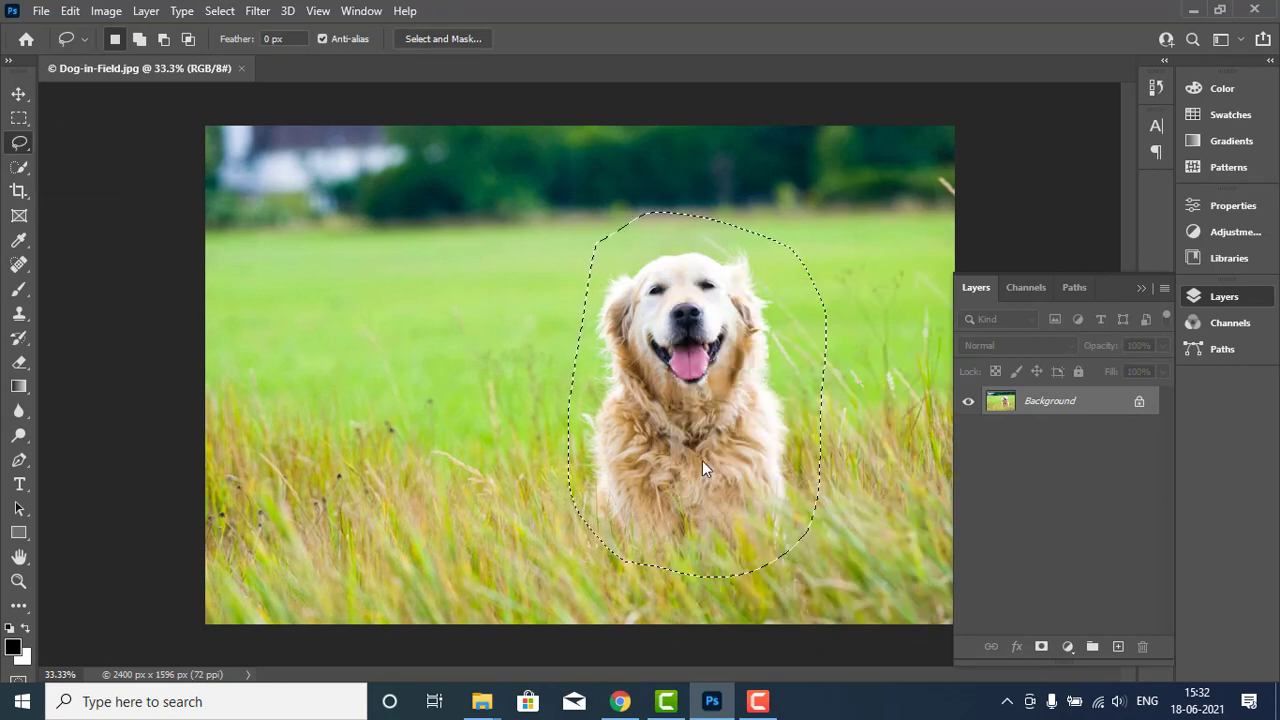
click(645, 164)
click(625, 243)
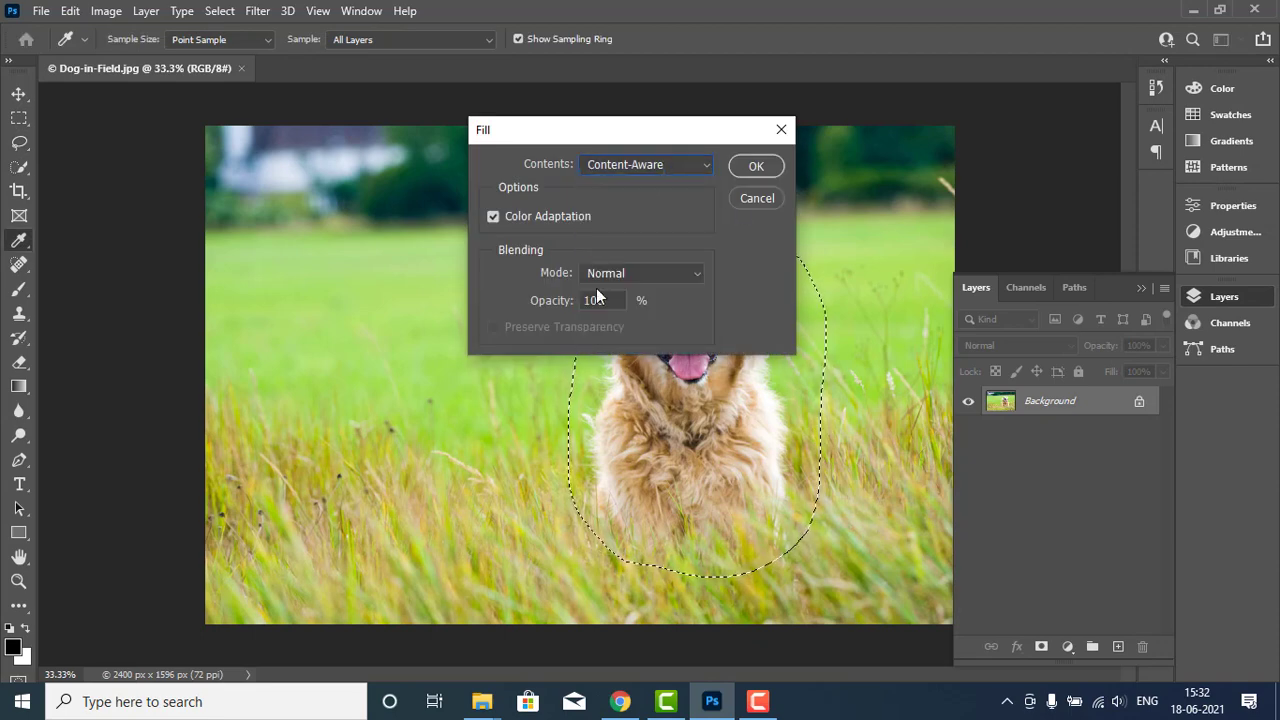
click(756, 166)
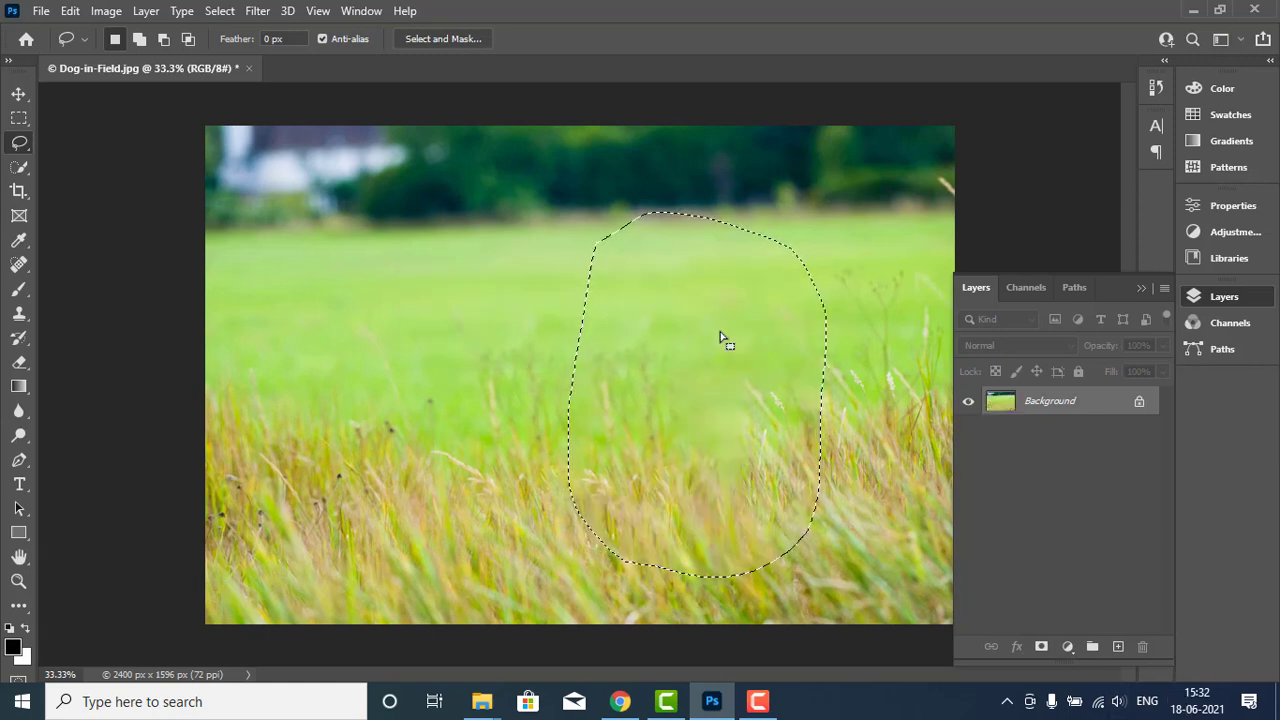
key(ctrl+d)
Step: Compare the dog-free field with the original via undo/redo, then open the Liquify filter
key(v)
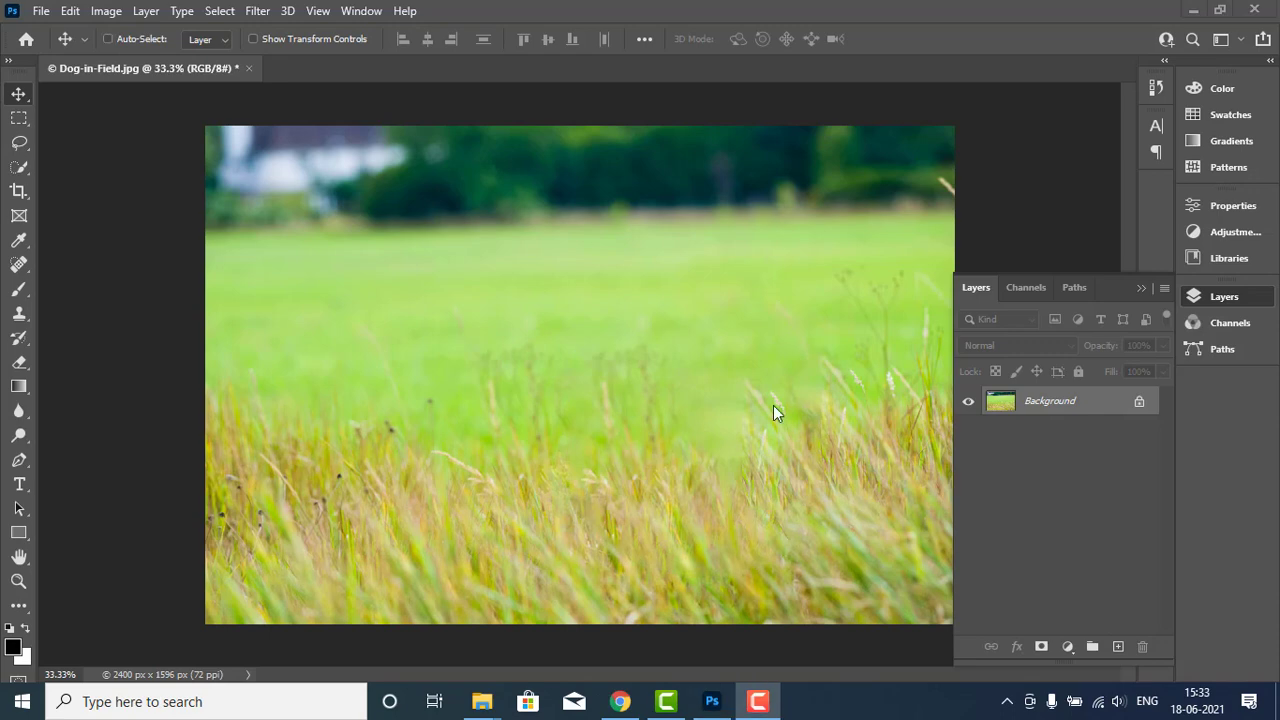
key(ctrl+z)
key(ctrl+z)
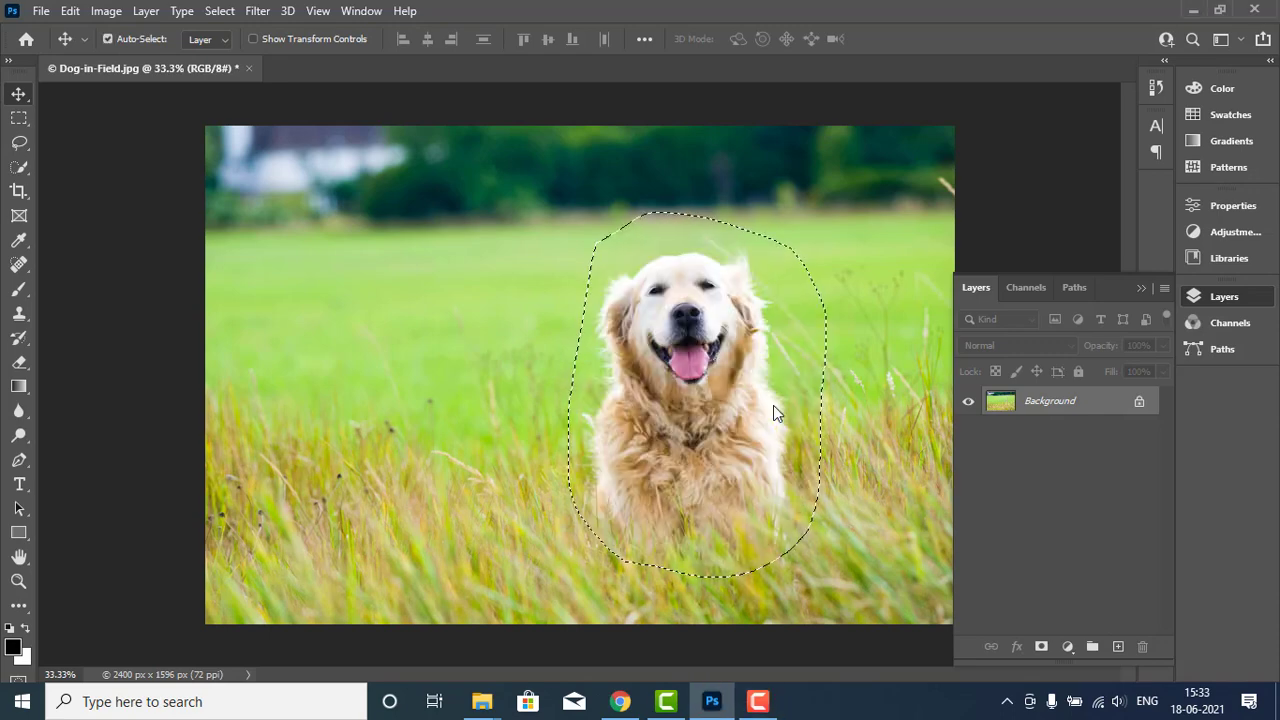
key(ctrl+shift+z)
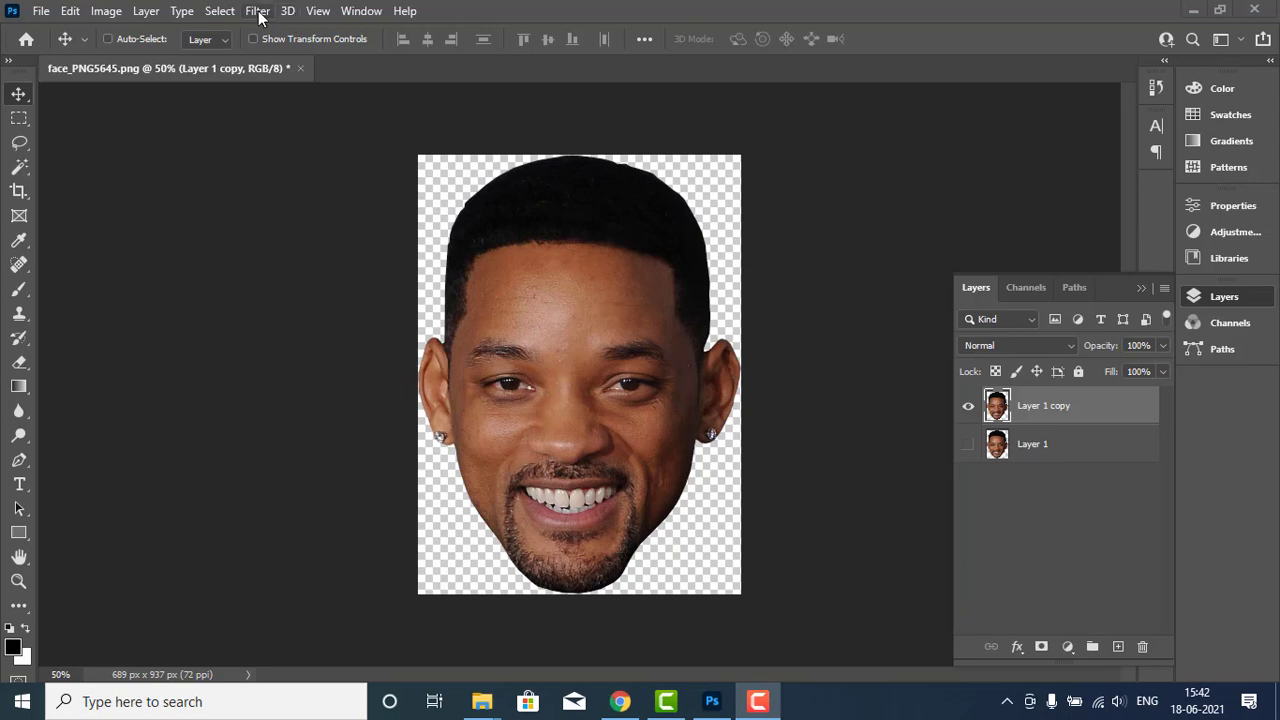
click(258, 12)
click(290, 183)
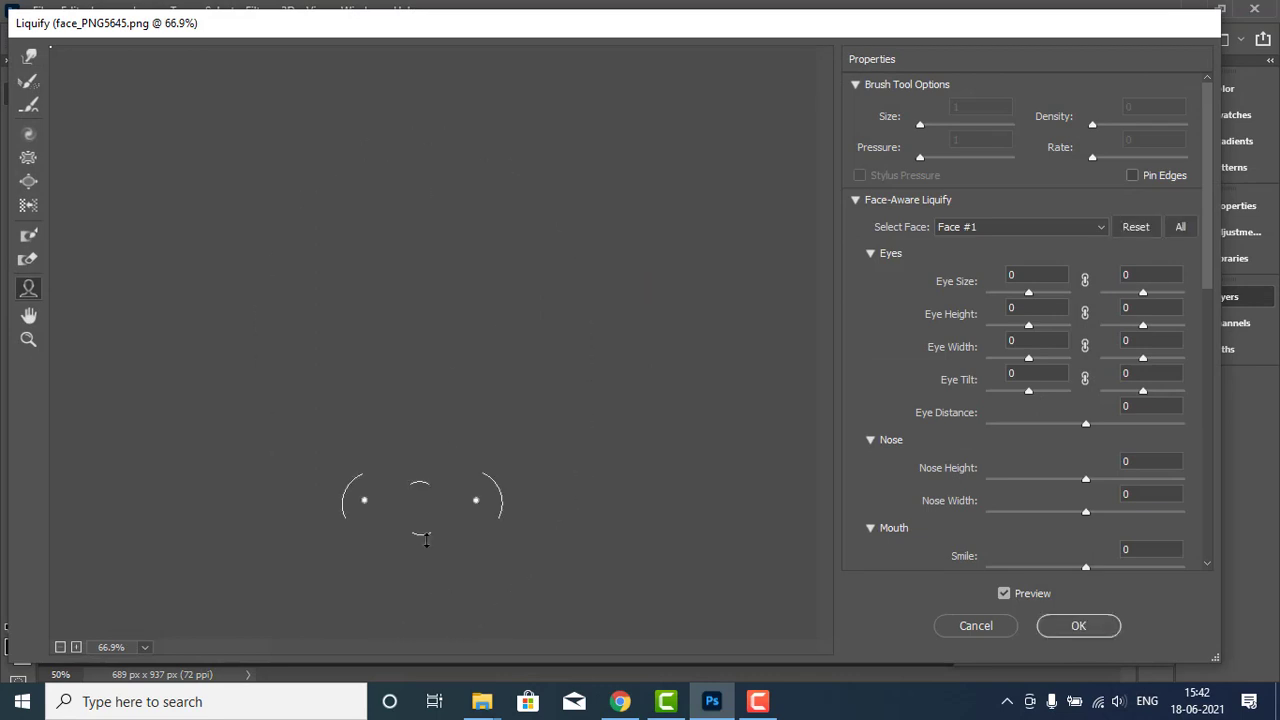
Step: Apply Face-Aware Liquify with Smile 38, Eye Height -100 and Nose Height 100
drag(514, 483, 466, 503)
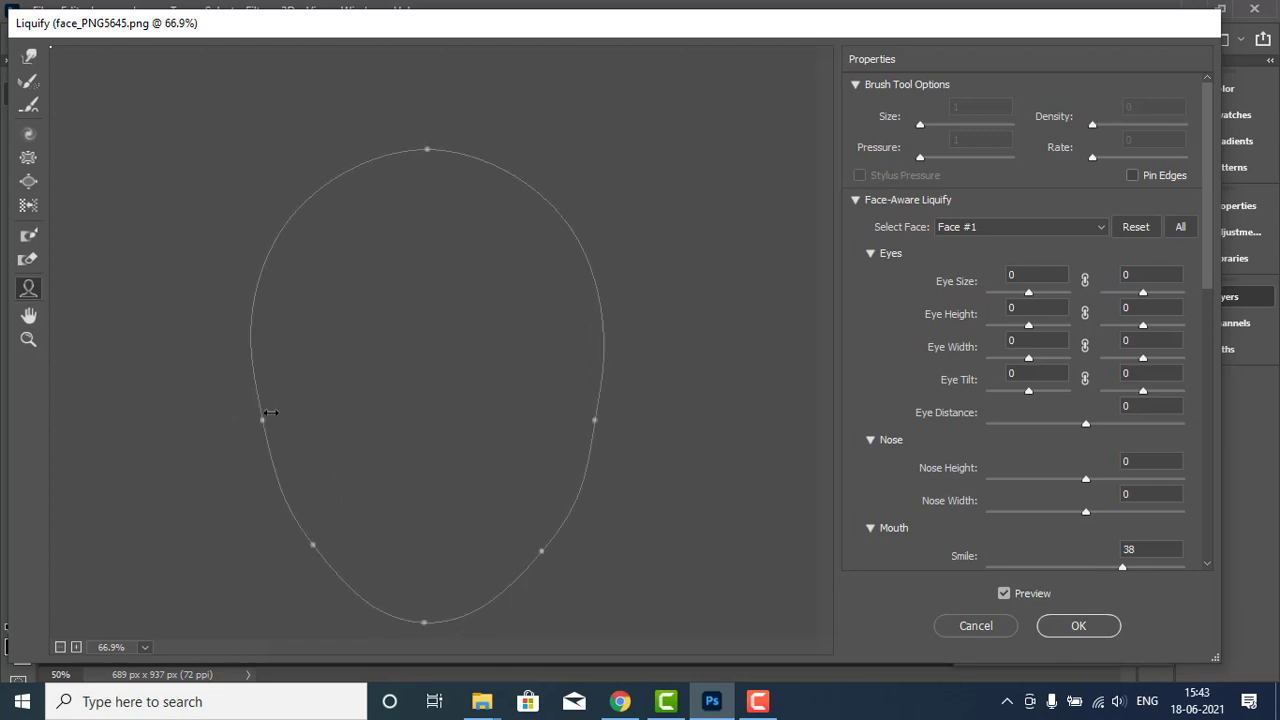
mouse_move(347, 360)
mouse_move(346, 337)
mouse_down()
mouse_move(420, 460)
mouse_move(420, 430)
mouse_move(345, 431)
mouse_up()
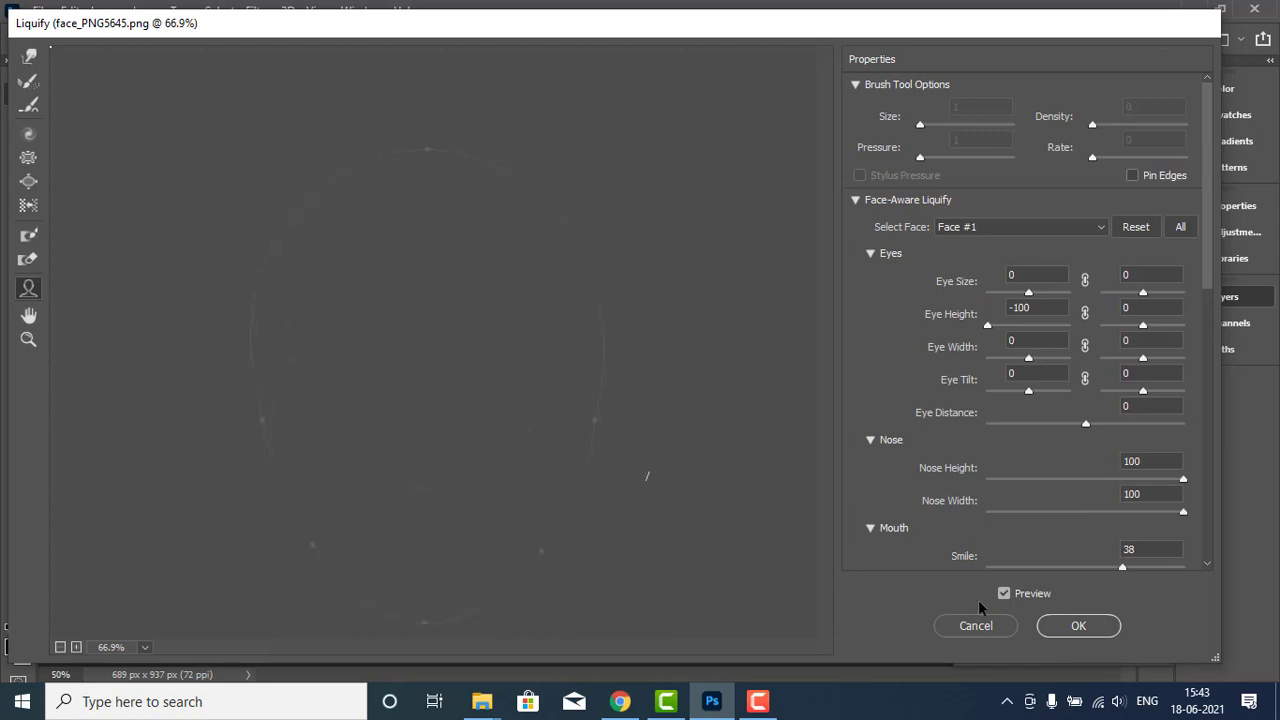
click(1078, 628)
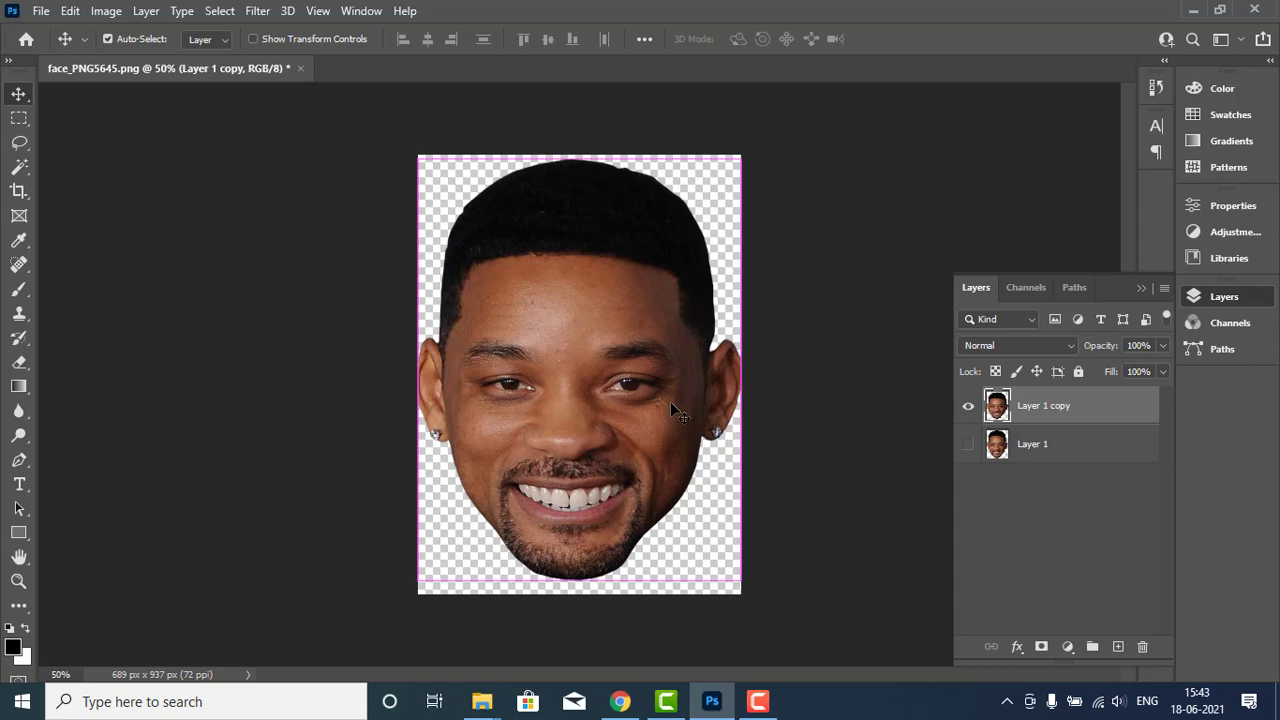
Step: Toggle undo and redo to compare the liquified face with the original
key(ctrl+z)
key(ctrl+shift+z)
key(ctrl+z)
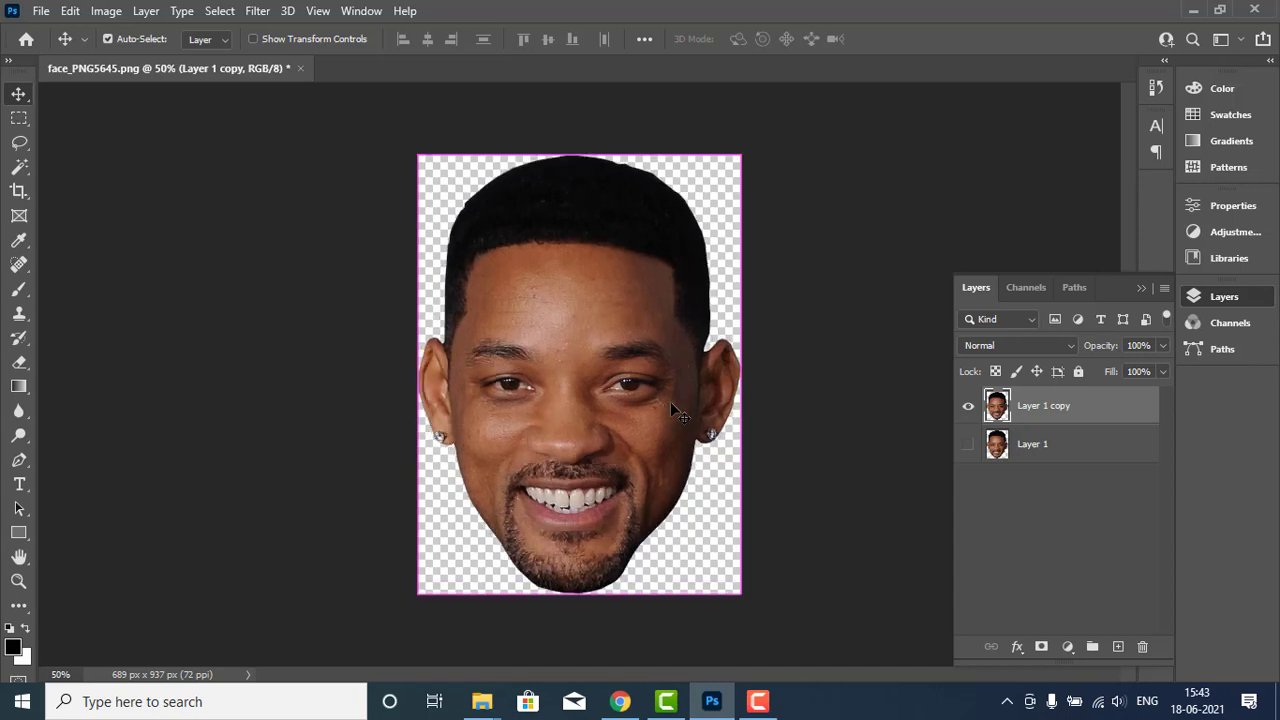
key(ctrl+shift+z)
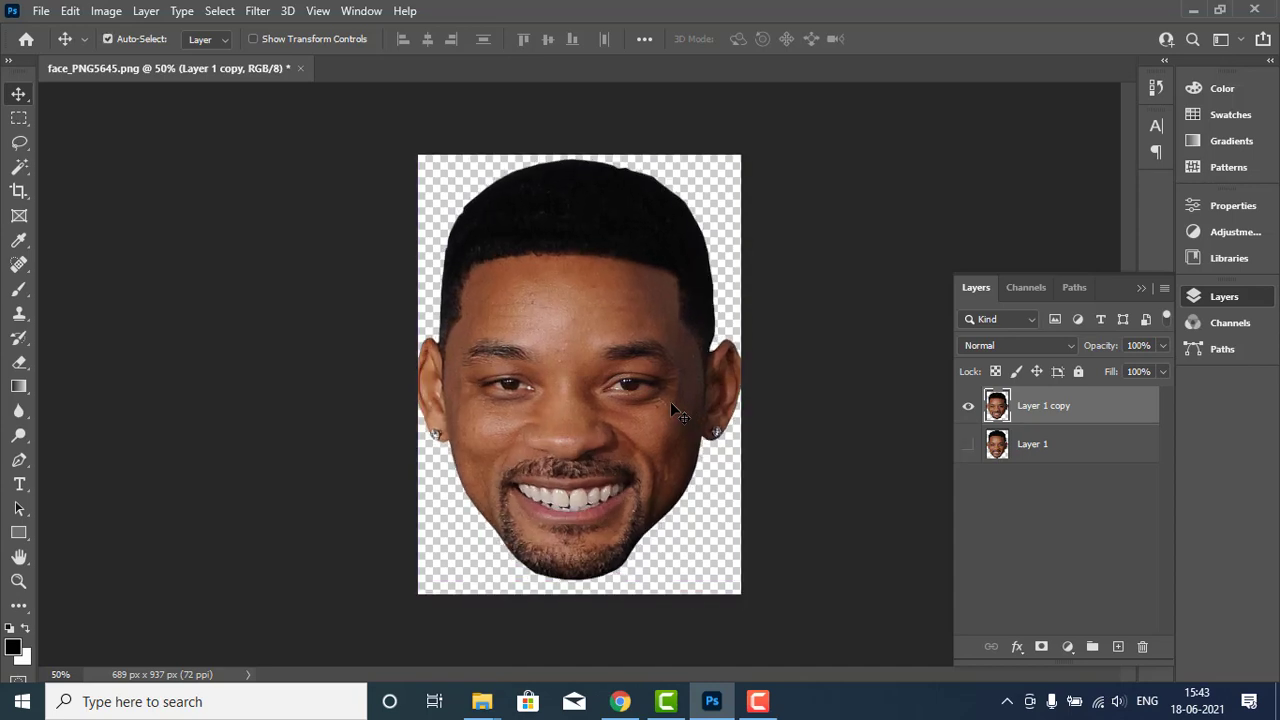
key(ctrl+z)
key(ctrl+shift+z)
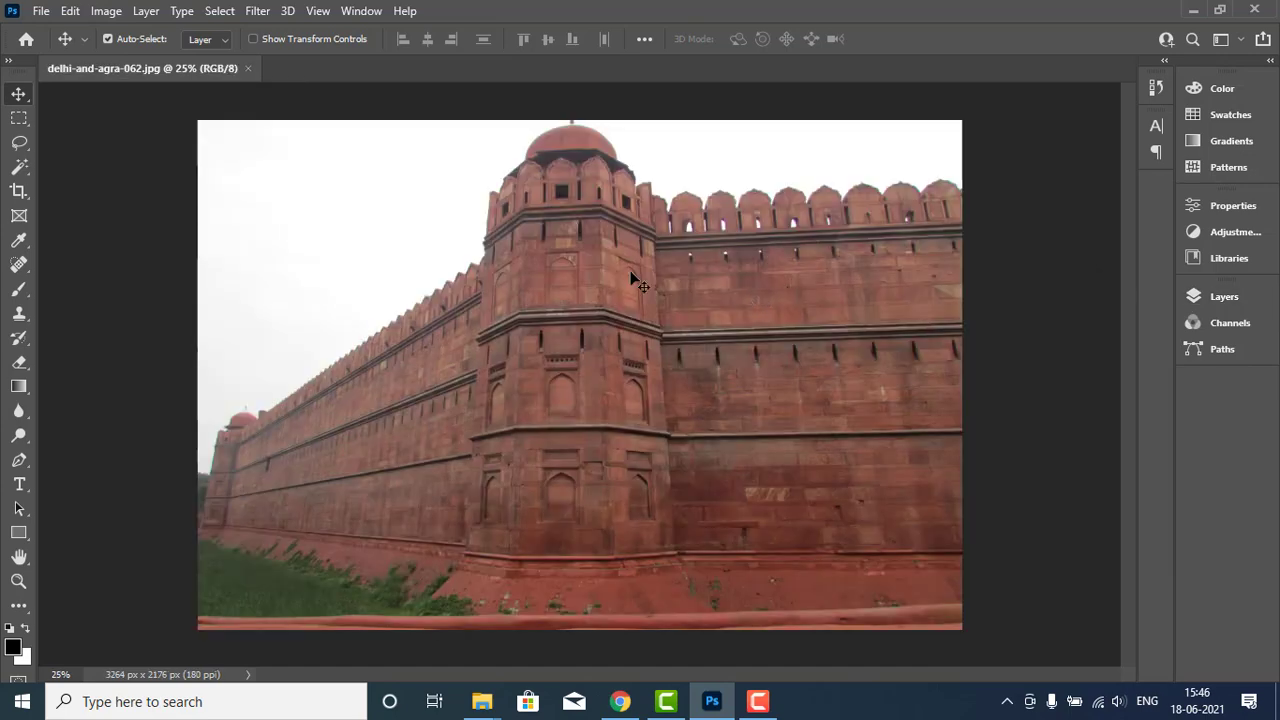
Step: Start Perspective Warp and lay out planes over the fort's front and left walls
click(106, 10)
click(180, 400)
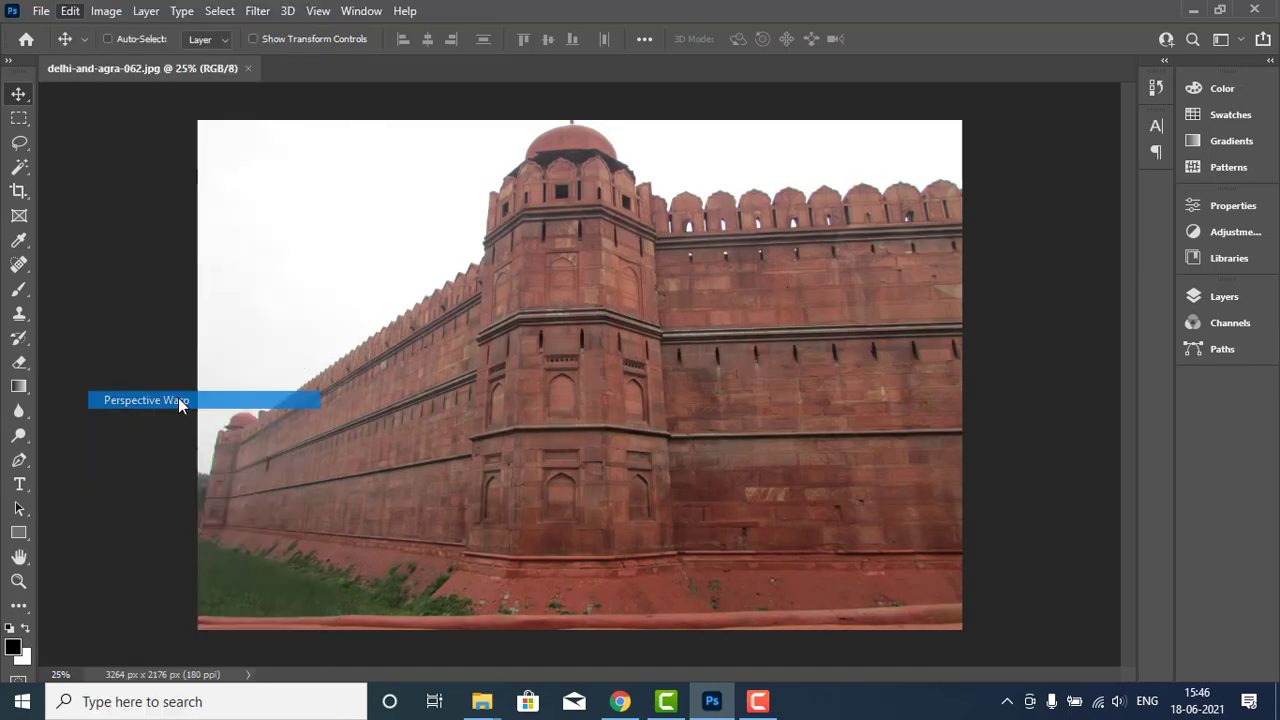
mouse_move(564, 153)
mouse_down()
mouse_move(951, 594)
mouse_move(962, 631)
mouse_up()
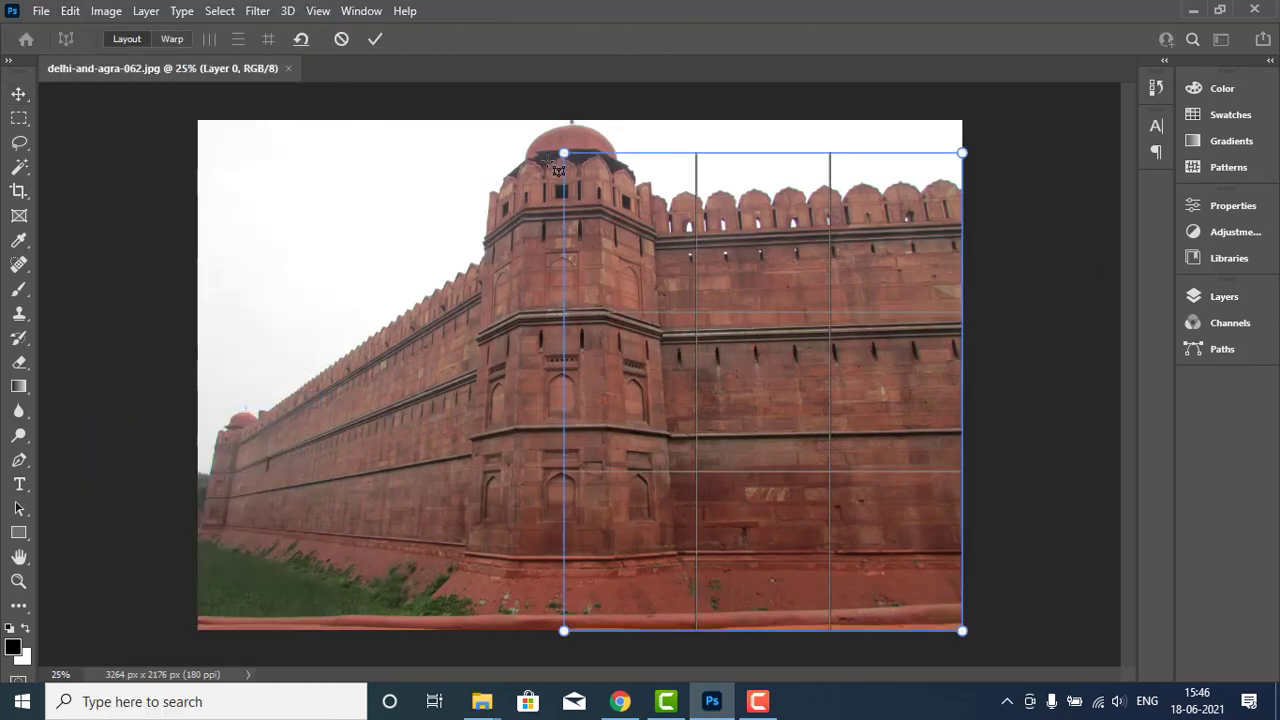
mouse_move(558, 170)
mouse_down()
mouse_move(323, 626)
mouse_move(191, 623)
mouse_up()
mouse_move(197, 162)
mouse_down()
mouse_move(236, 401)
mouse_move(222, 405)
mouse_up()
Step: Pull the tower's top corner left to straighten the walls, commit, and compare with the original
click(180, 40)
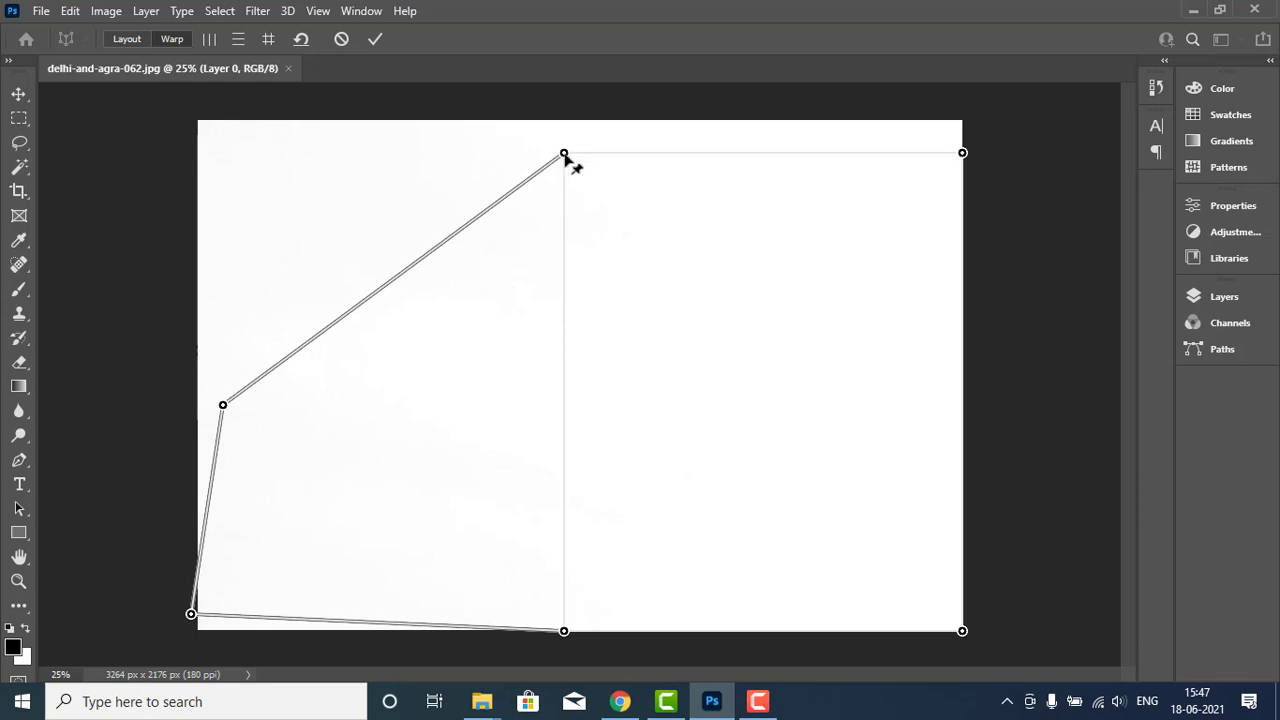
drag(520, 165, 459, 177)
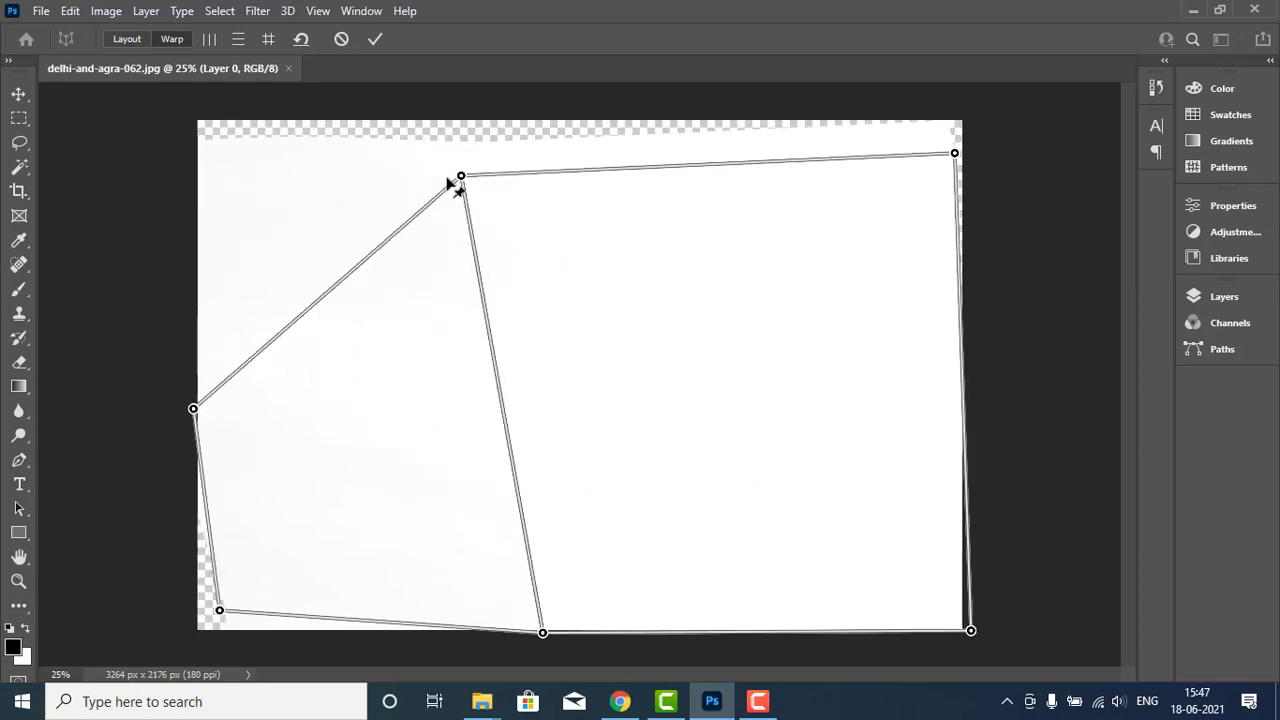
click(375, 39)
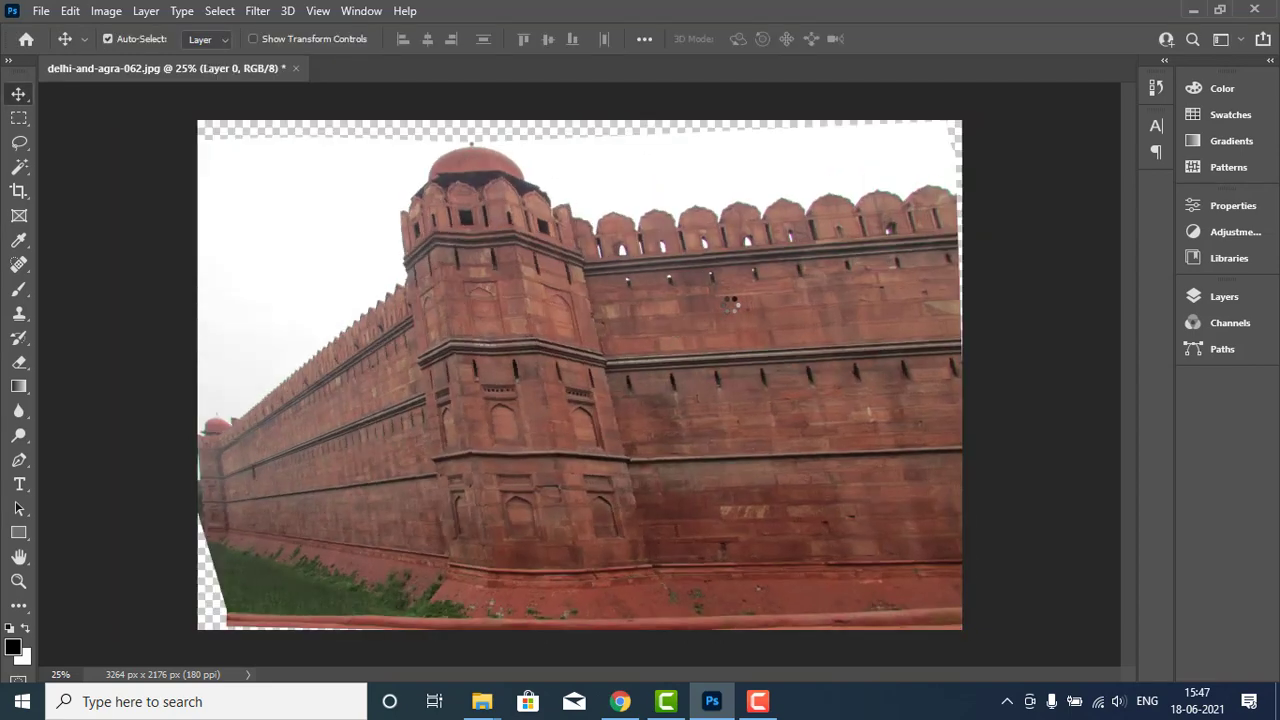
key(ctrl+z)
key(ctrl+shift+z)
key(ctrl+z)
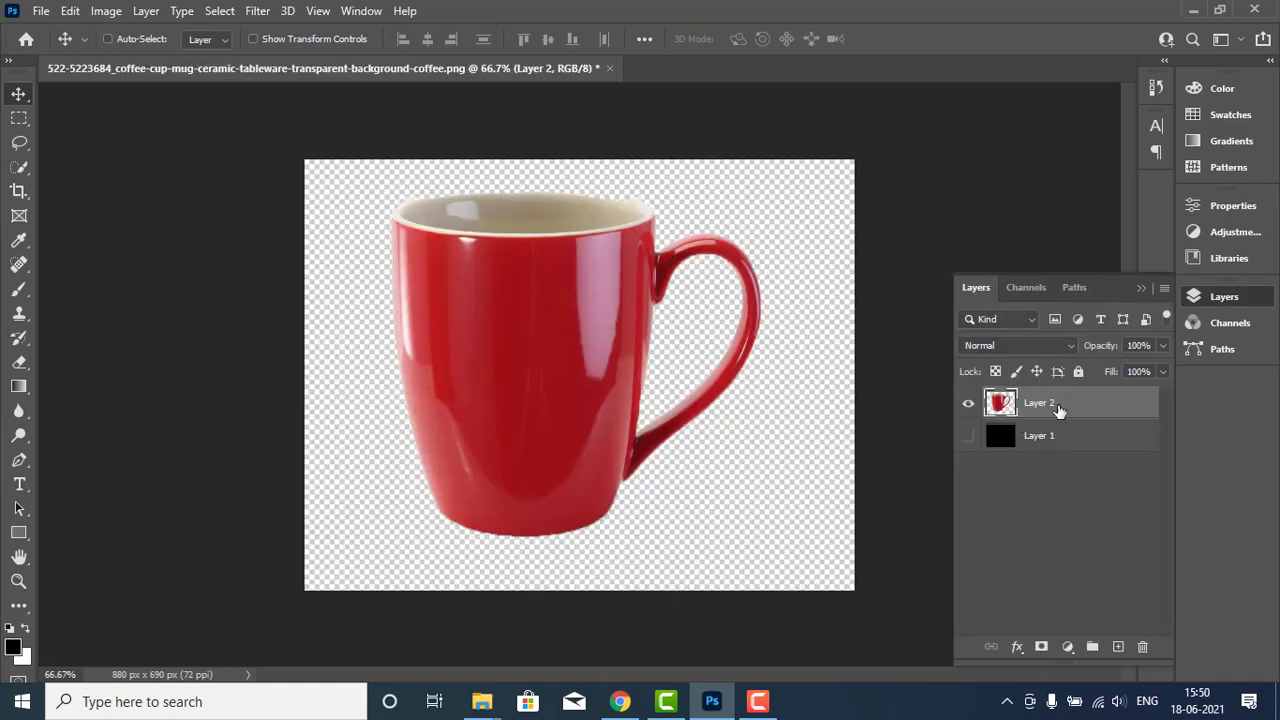
Step: Put the mug on Layer 2 into Free Transform warp mode
right_click(1058, 410)
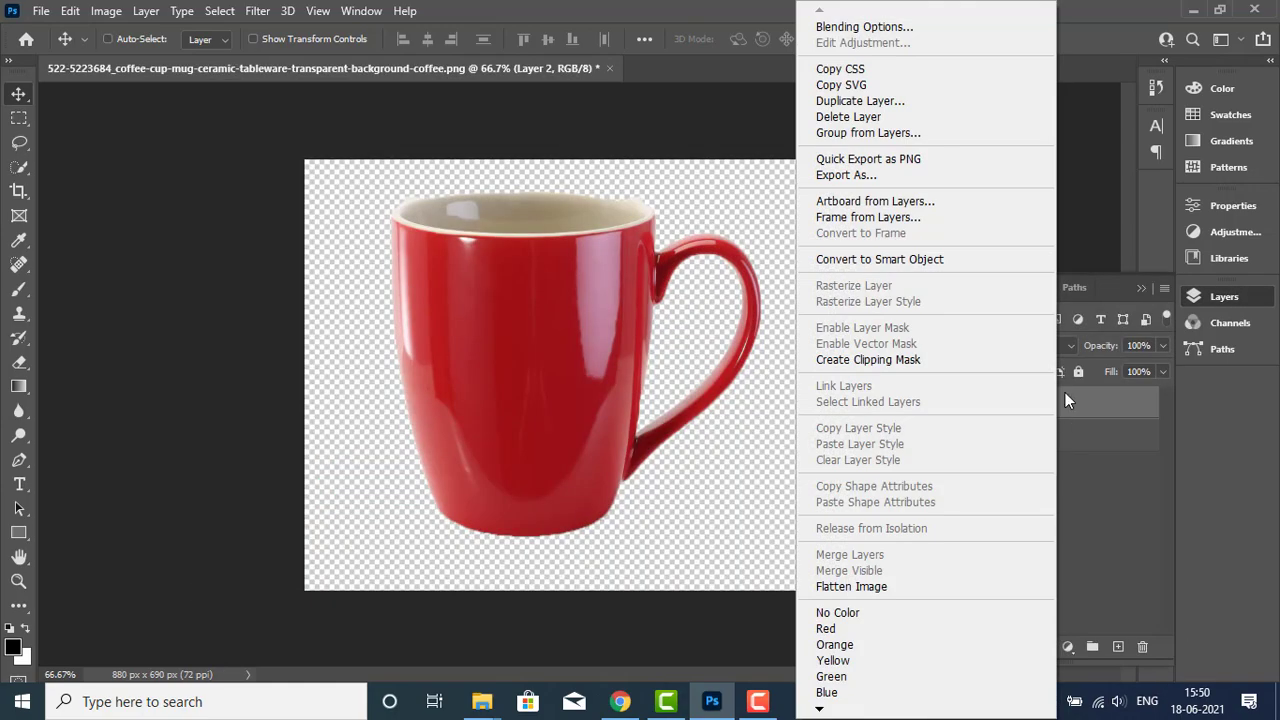
click(1065, 400)
key(ctrl+t)
click(839, 38)
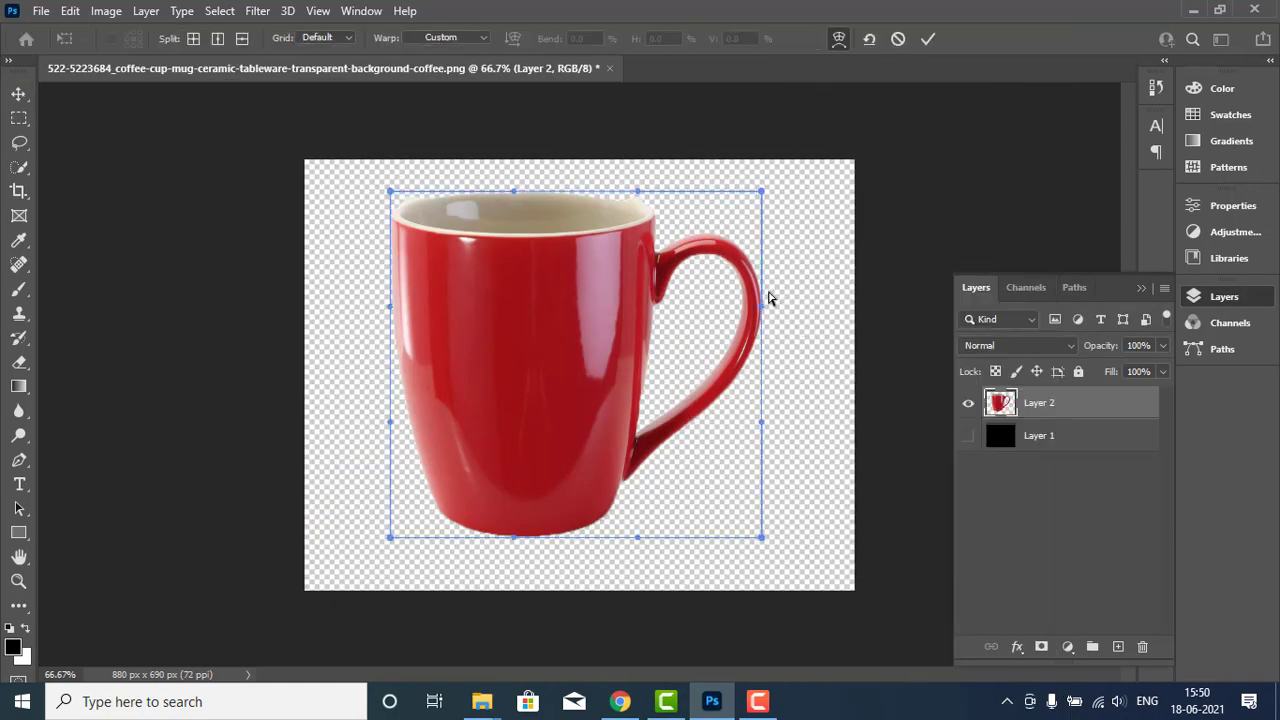
Step: Bulge the mug's sides outward and tilt its rim, apply, then undo to compare
drag(762, 305, 848, 325)
drag(390, 305, 315, 297)
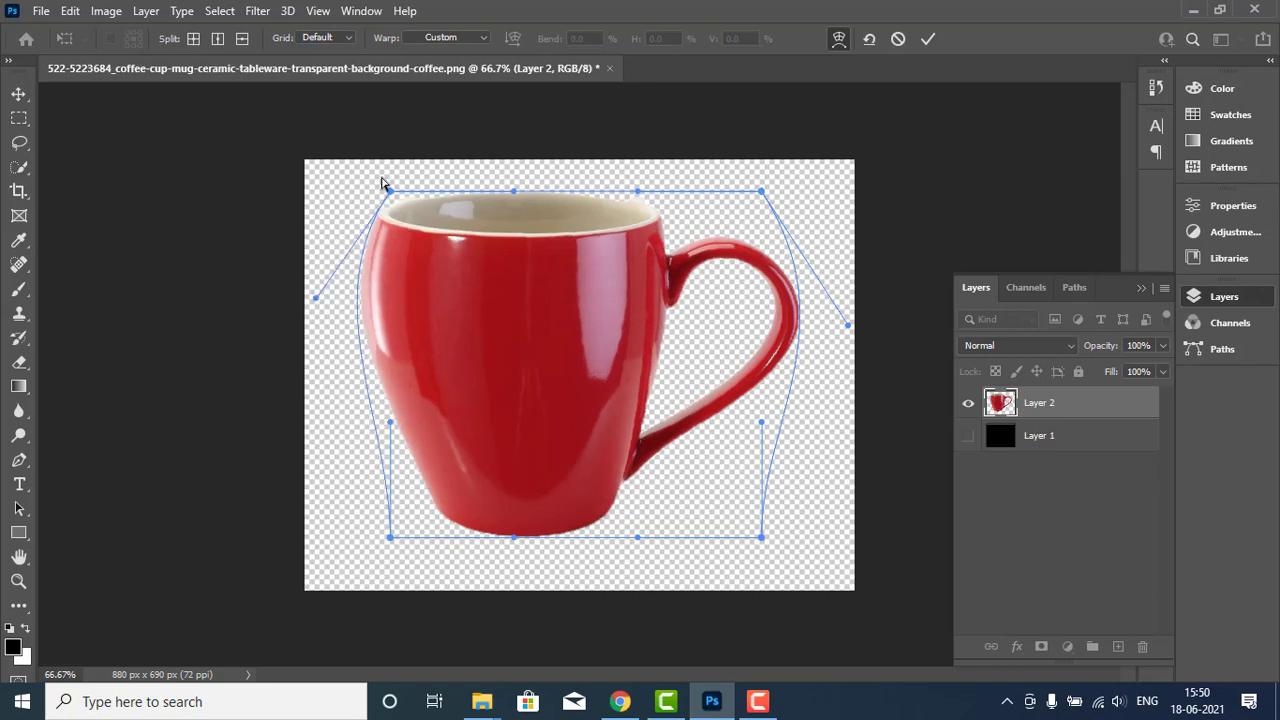
drag(390, 190, 418, 244)
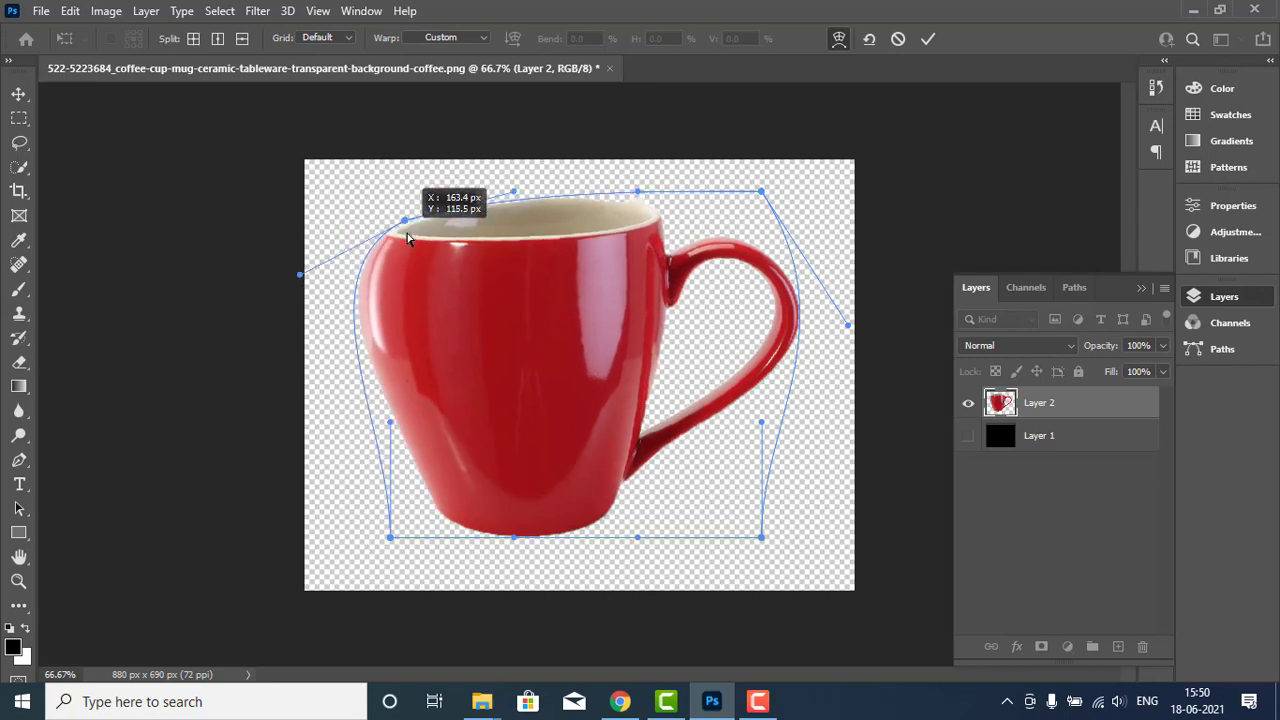
drag(390, 425, 310, 435)
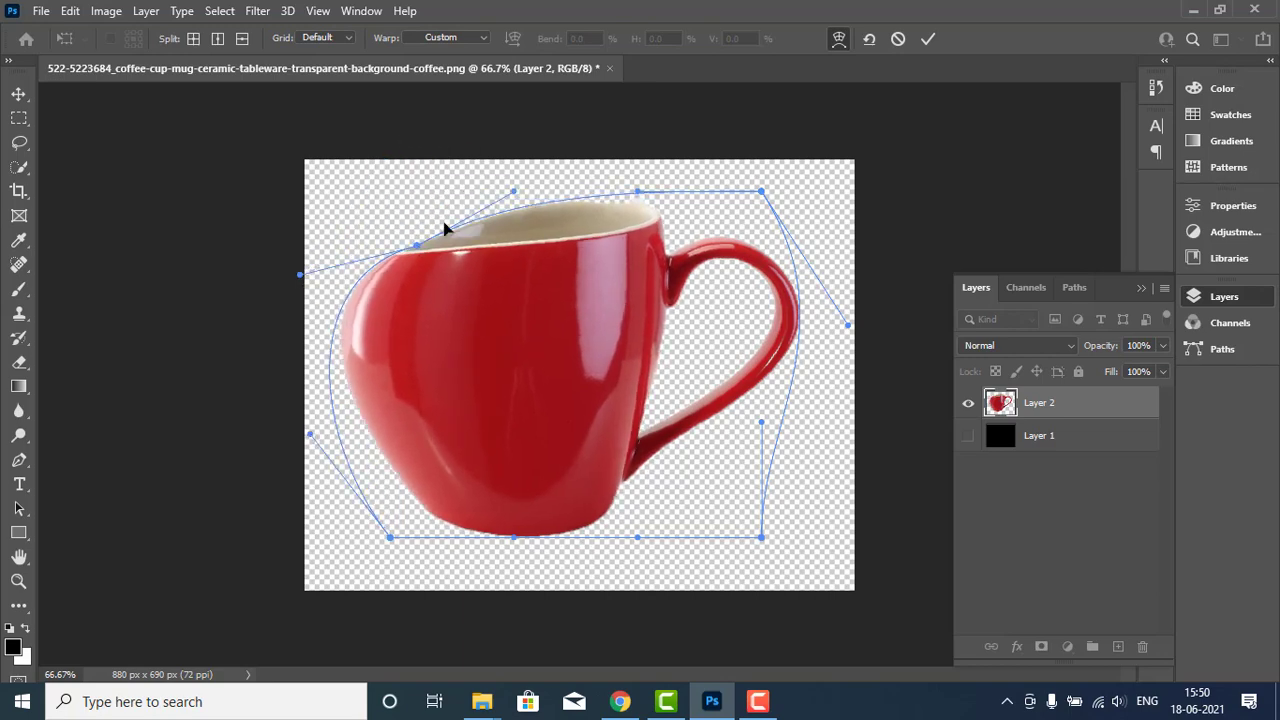
drag(418, 244, 408, 216)
key(Return)
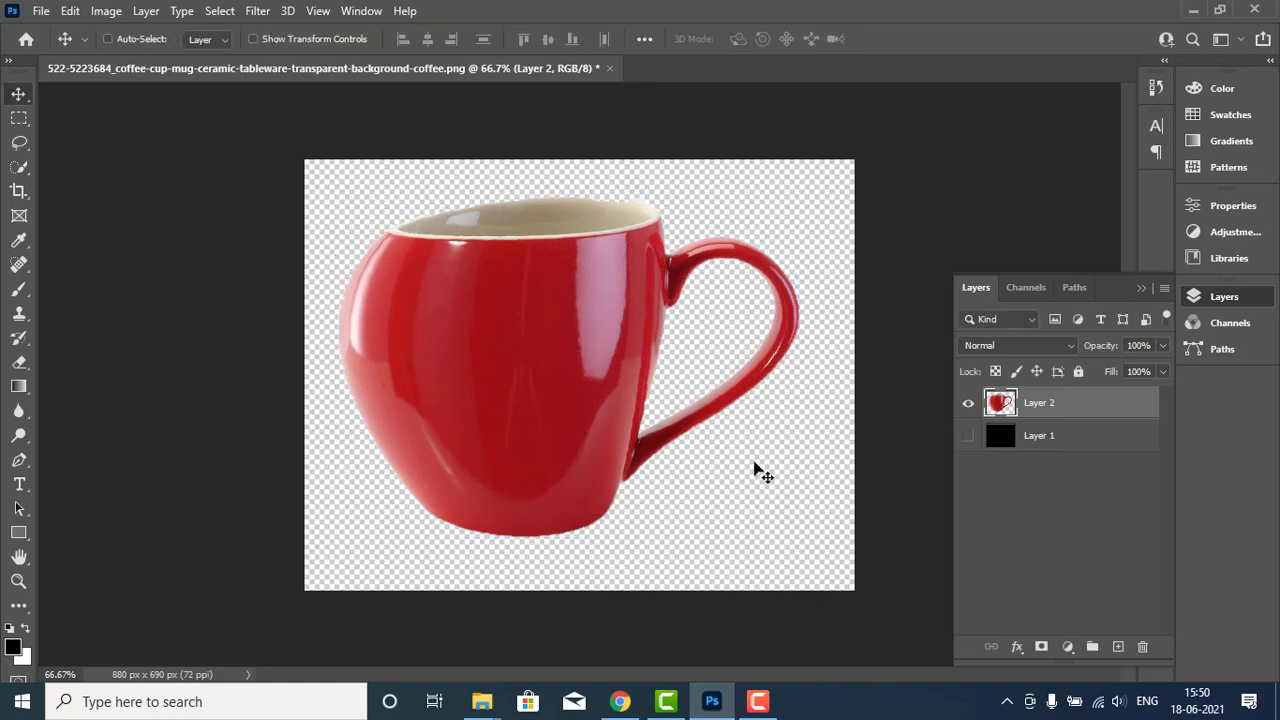
key(ctrl+z)
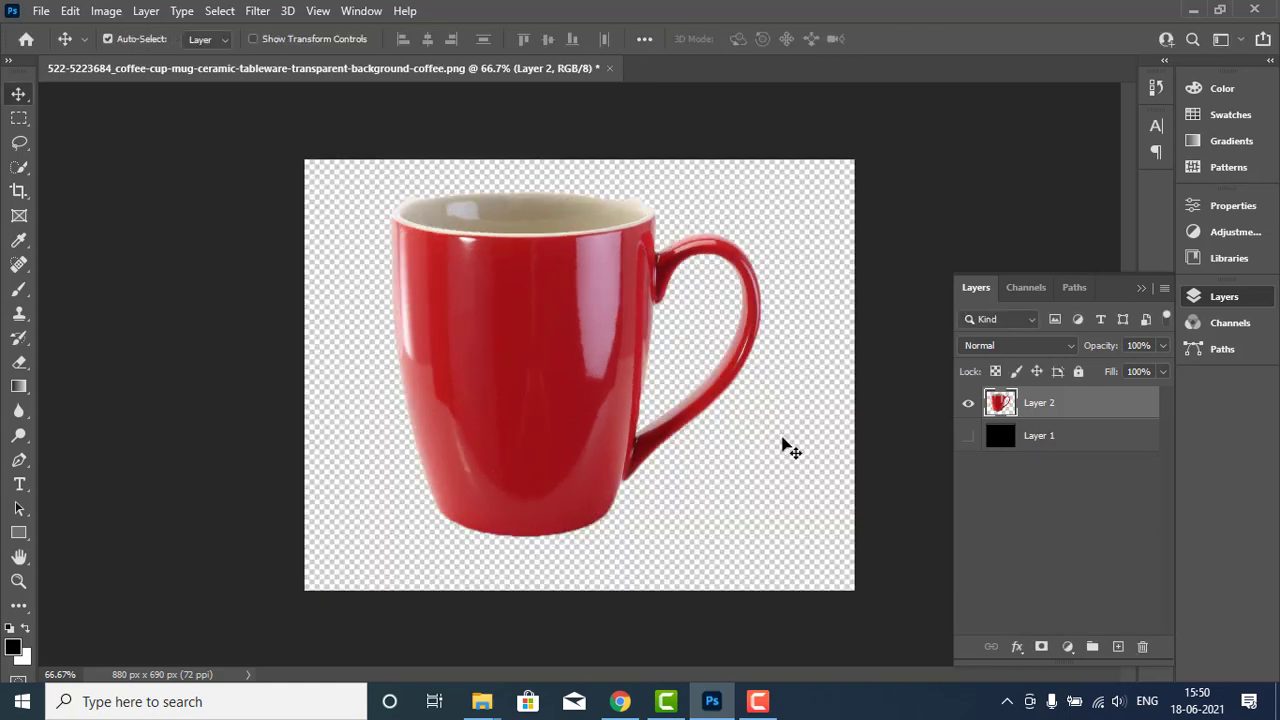